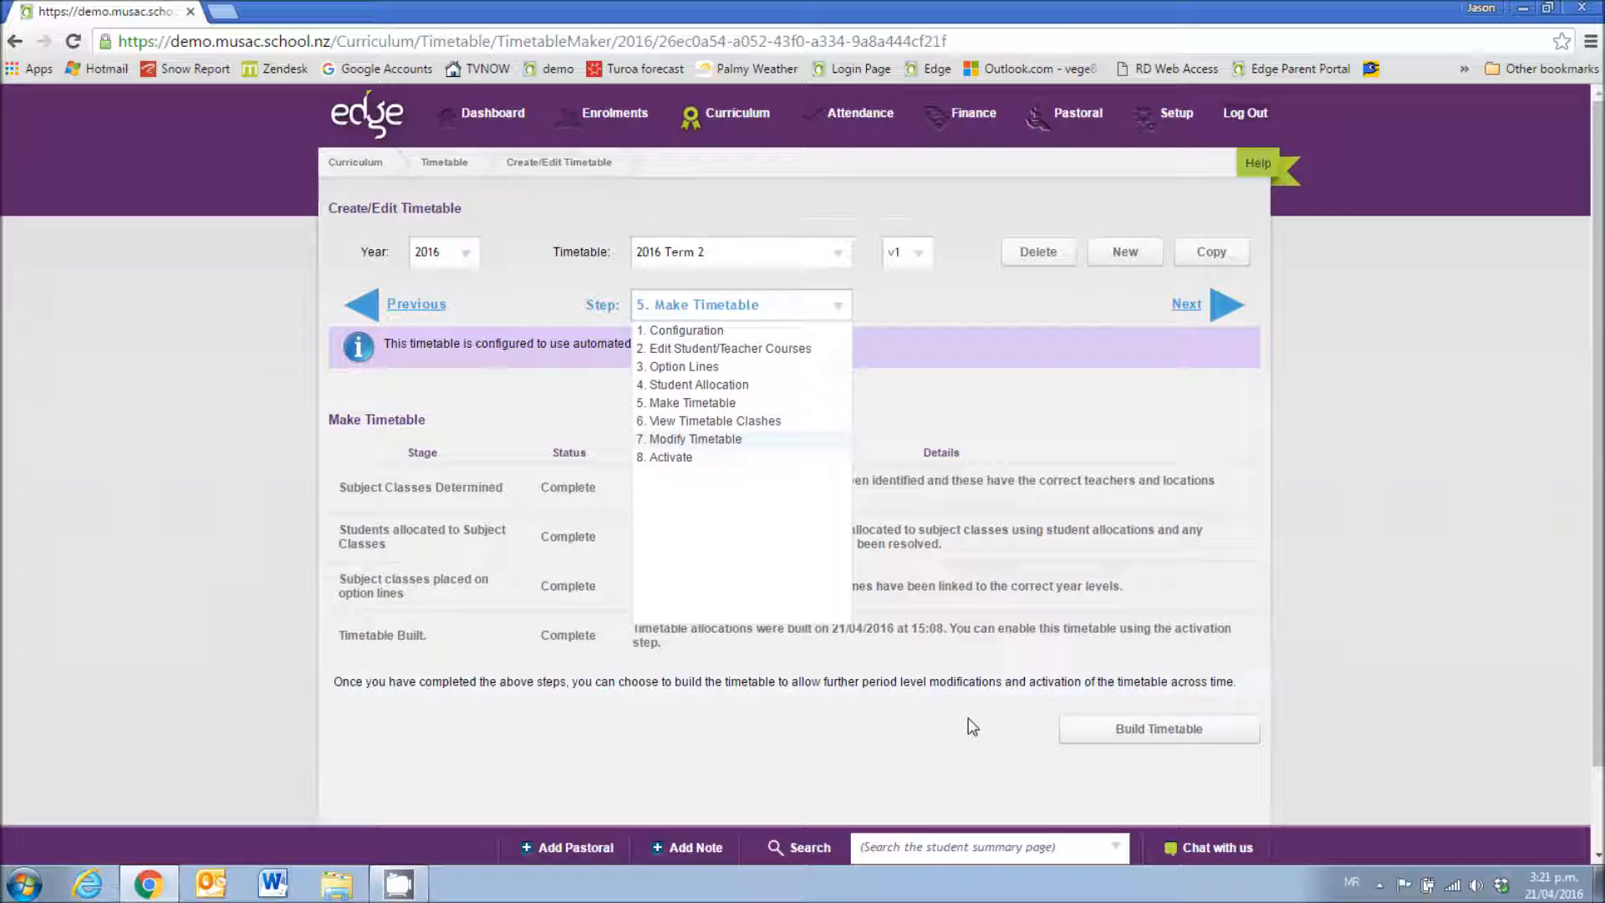
- Build the 2016 Term 2 timetable and proceed to the View Timetable Clashes step
left_click(1130, 732)
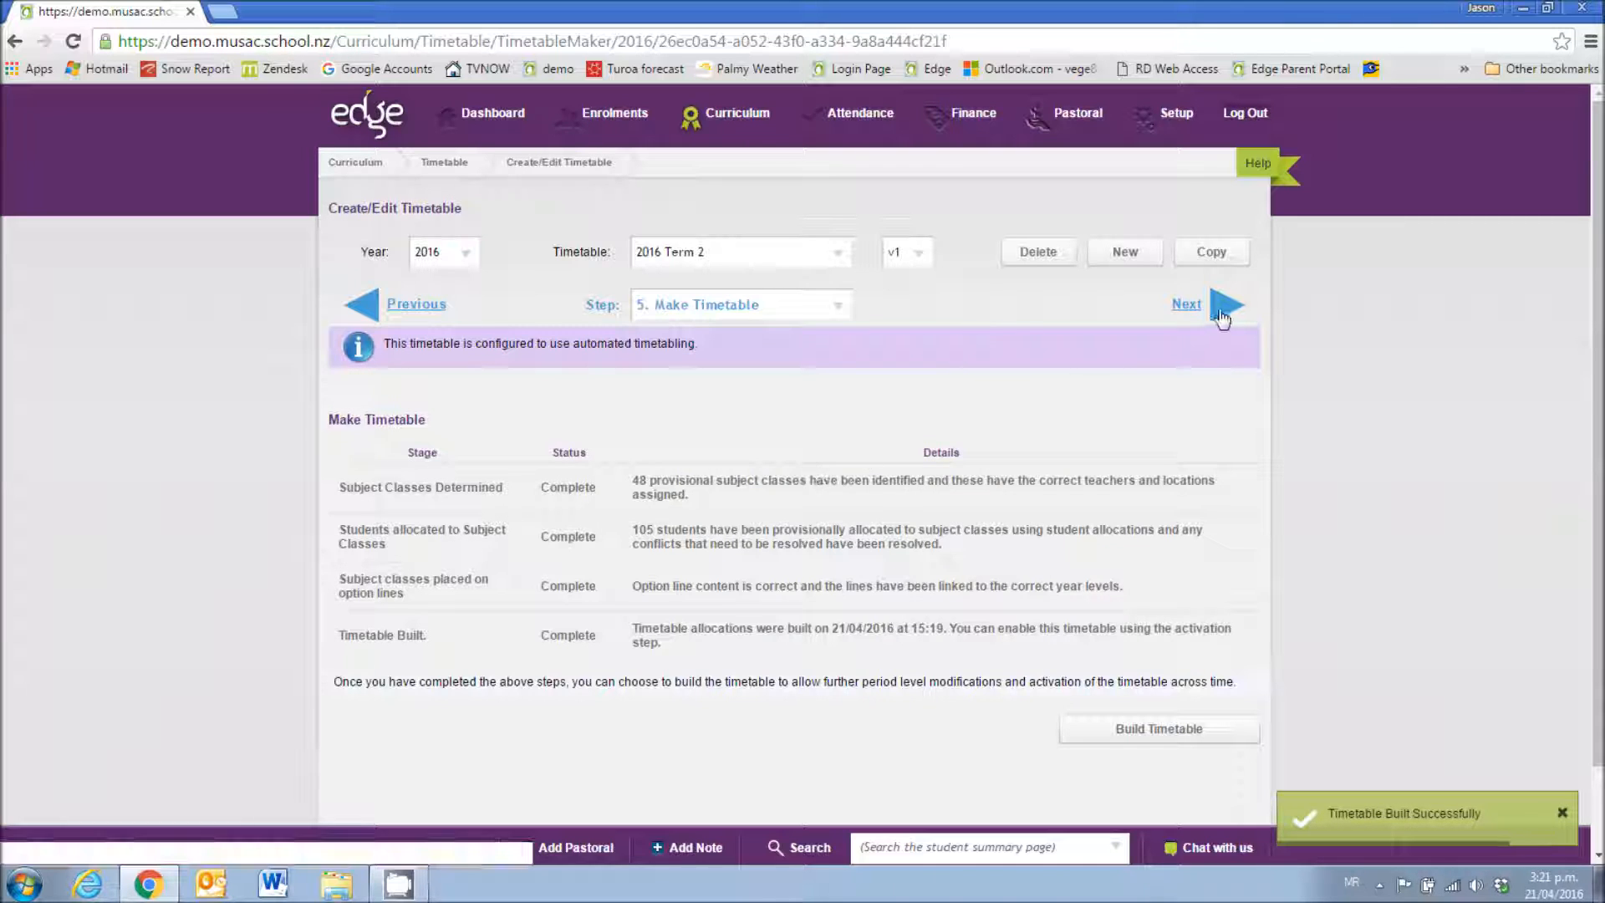
left_click(1224, 311)
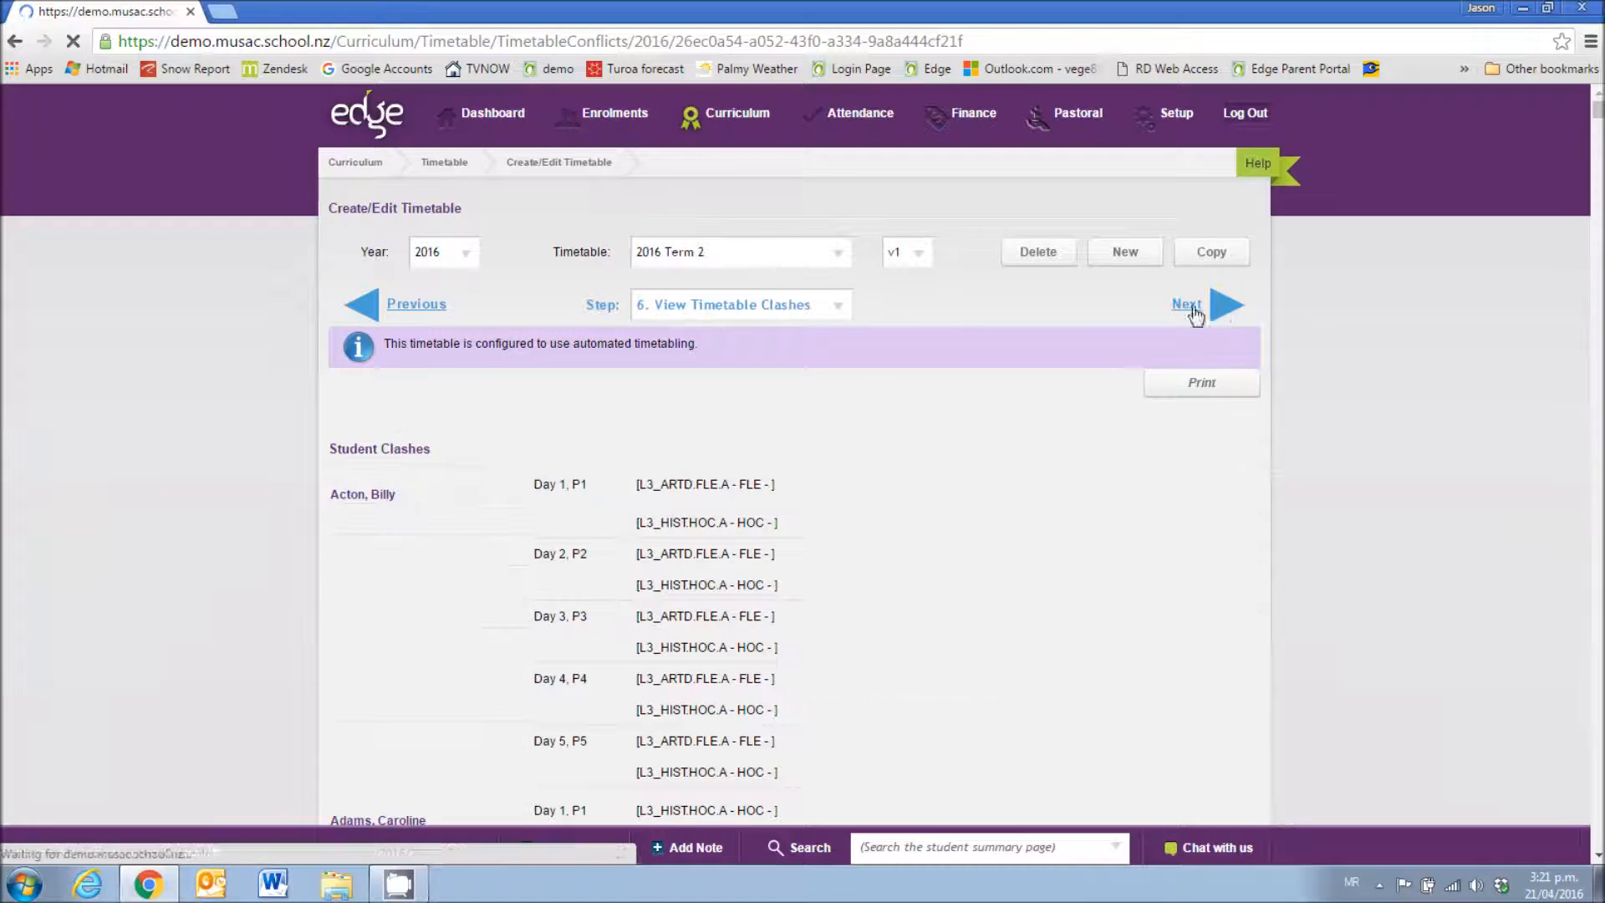
left_click(836, 306)
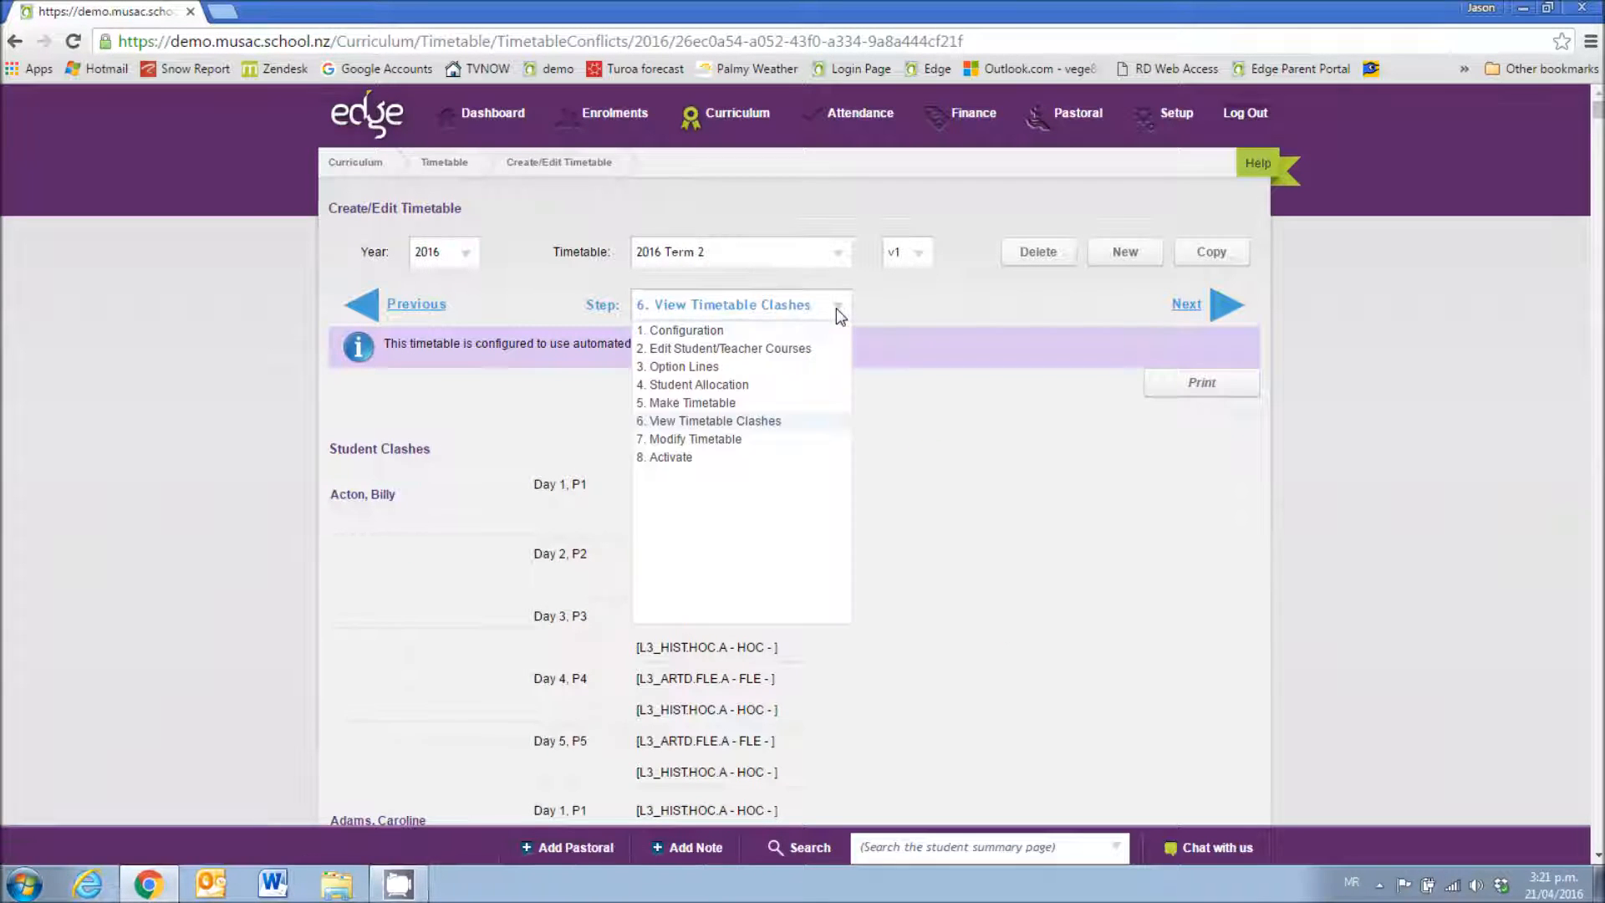
left_click(978, 322)
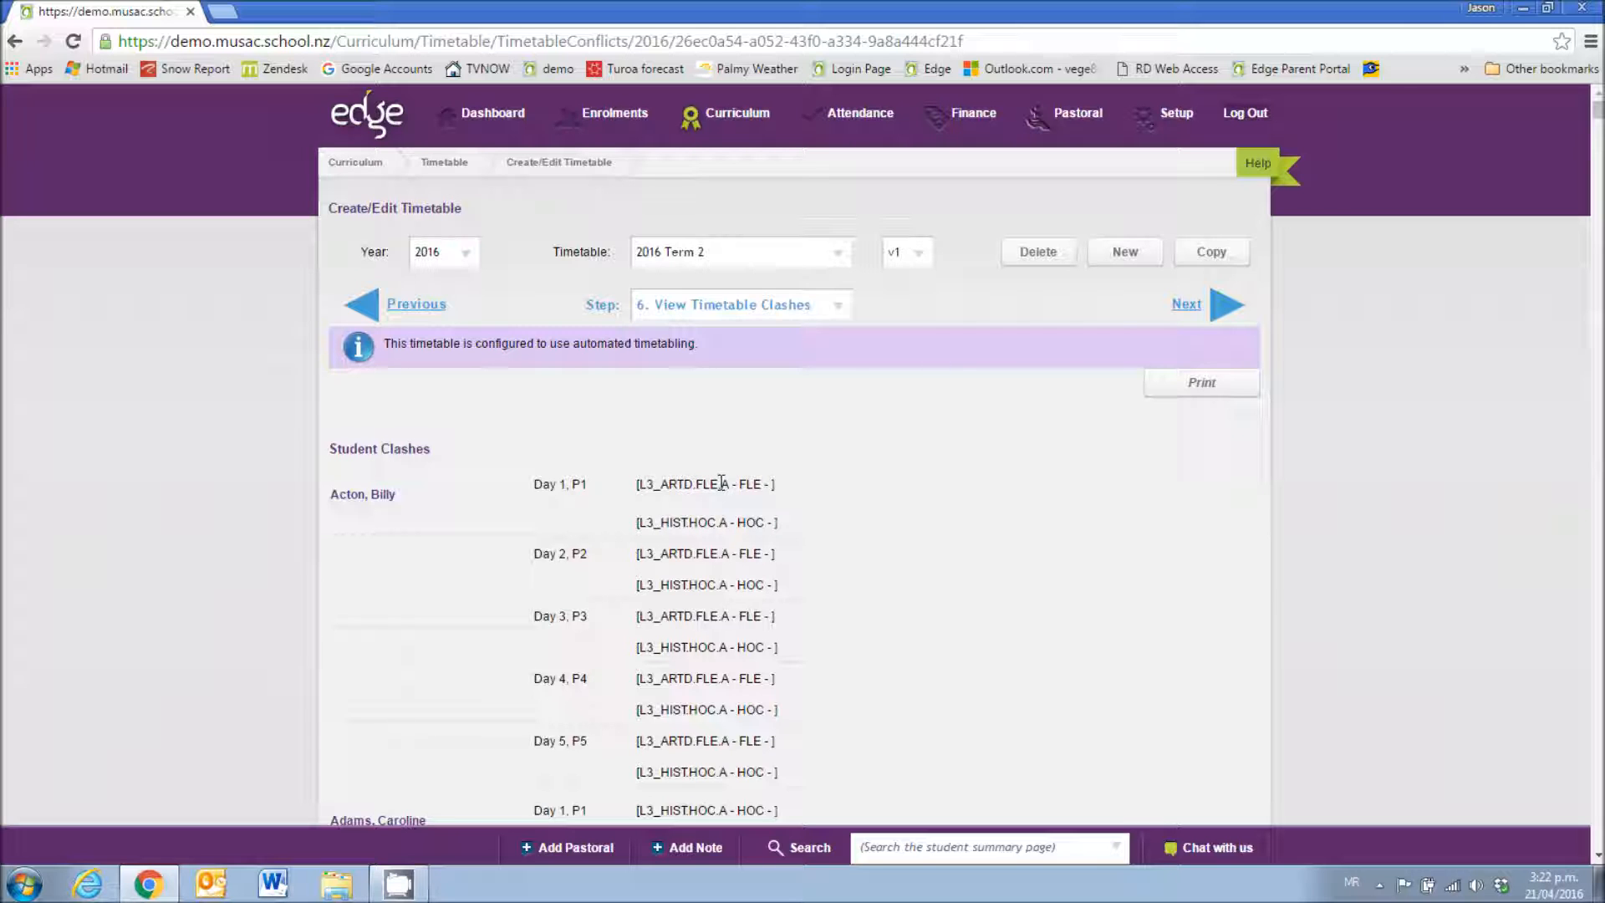
- Examine the student, teacher and location clashes listed for the built timetable
scroll(721, 482, "down", 15)
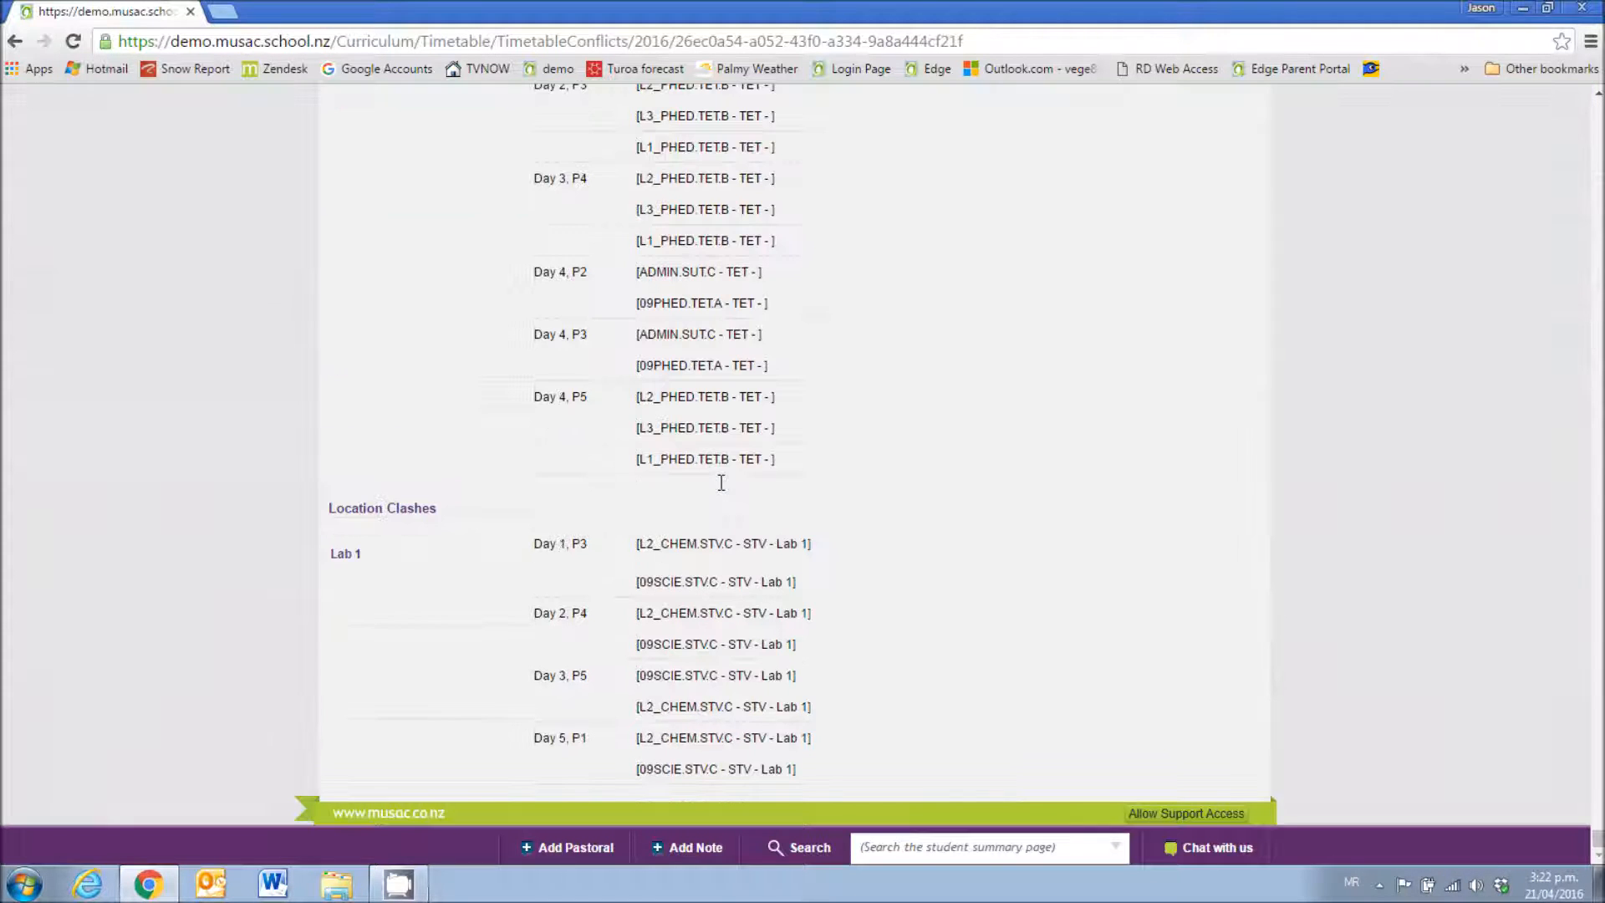
scroll(637, 425, "up", 4)
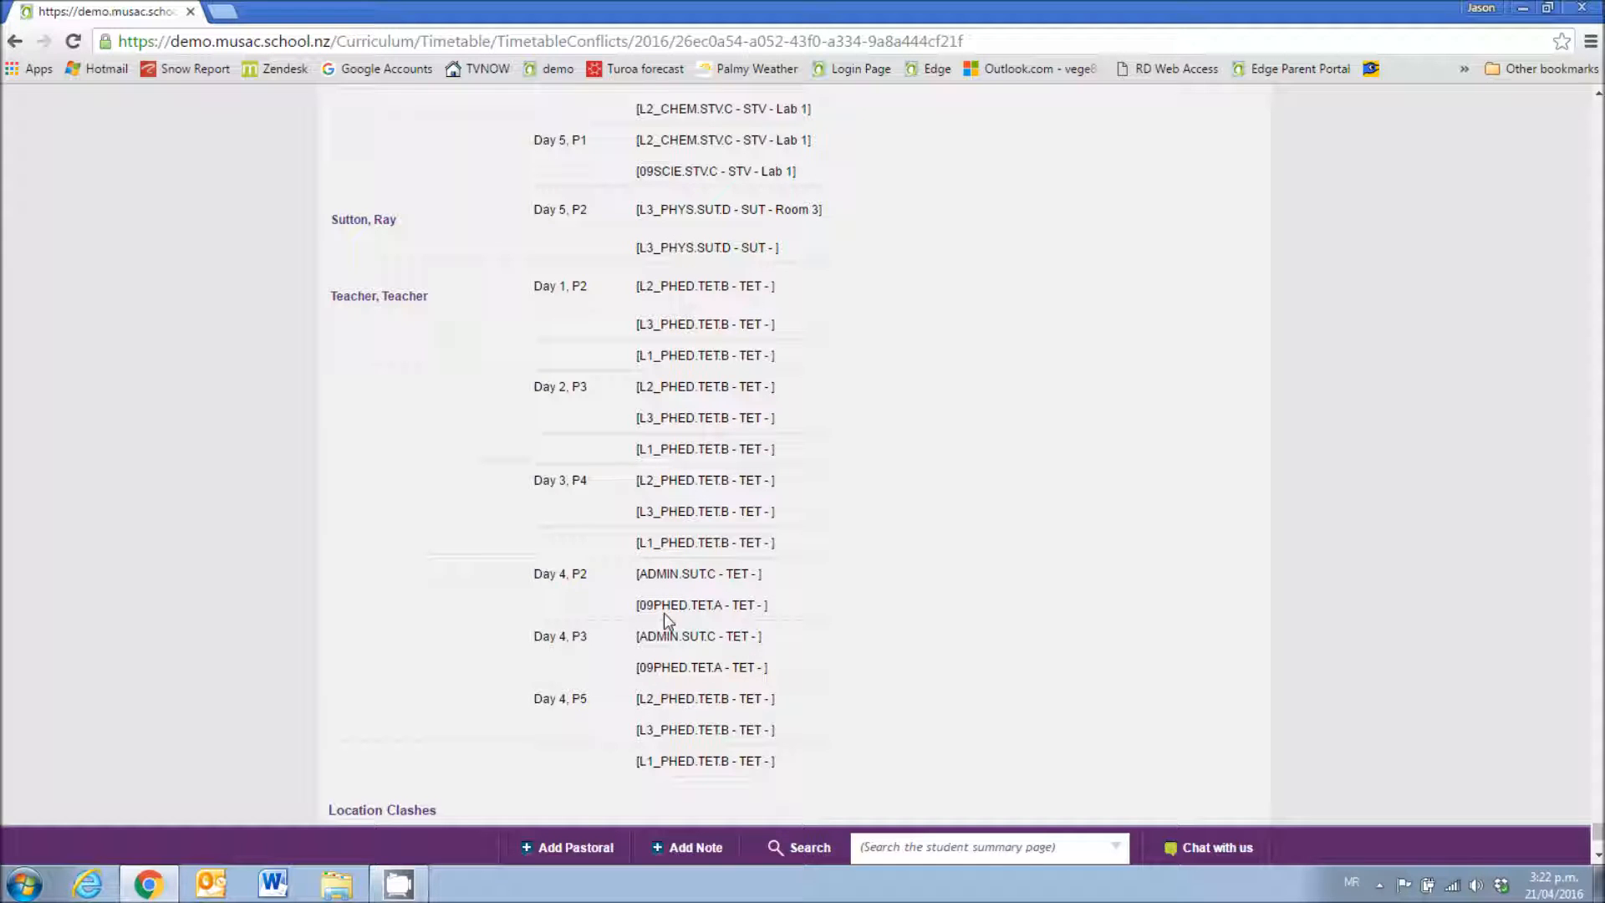
scroll(872, 605, "down", 2)
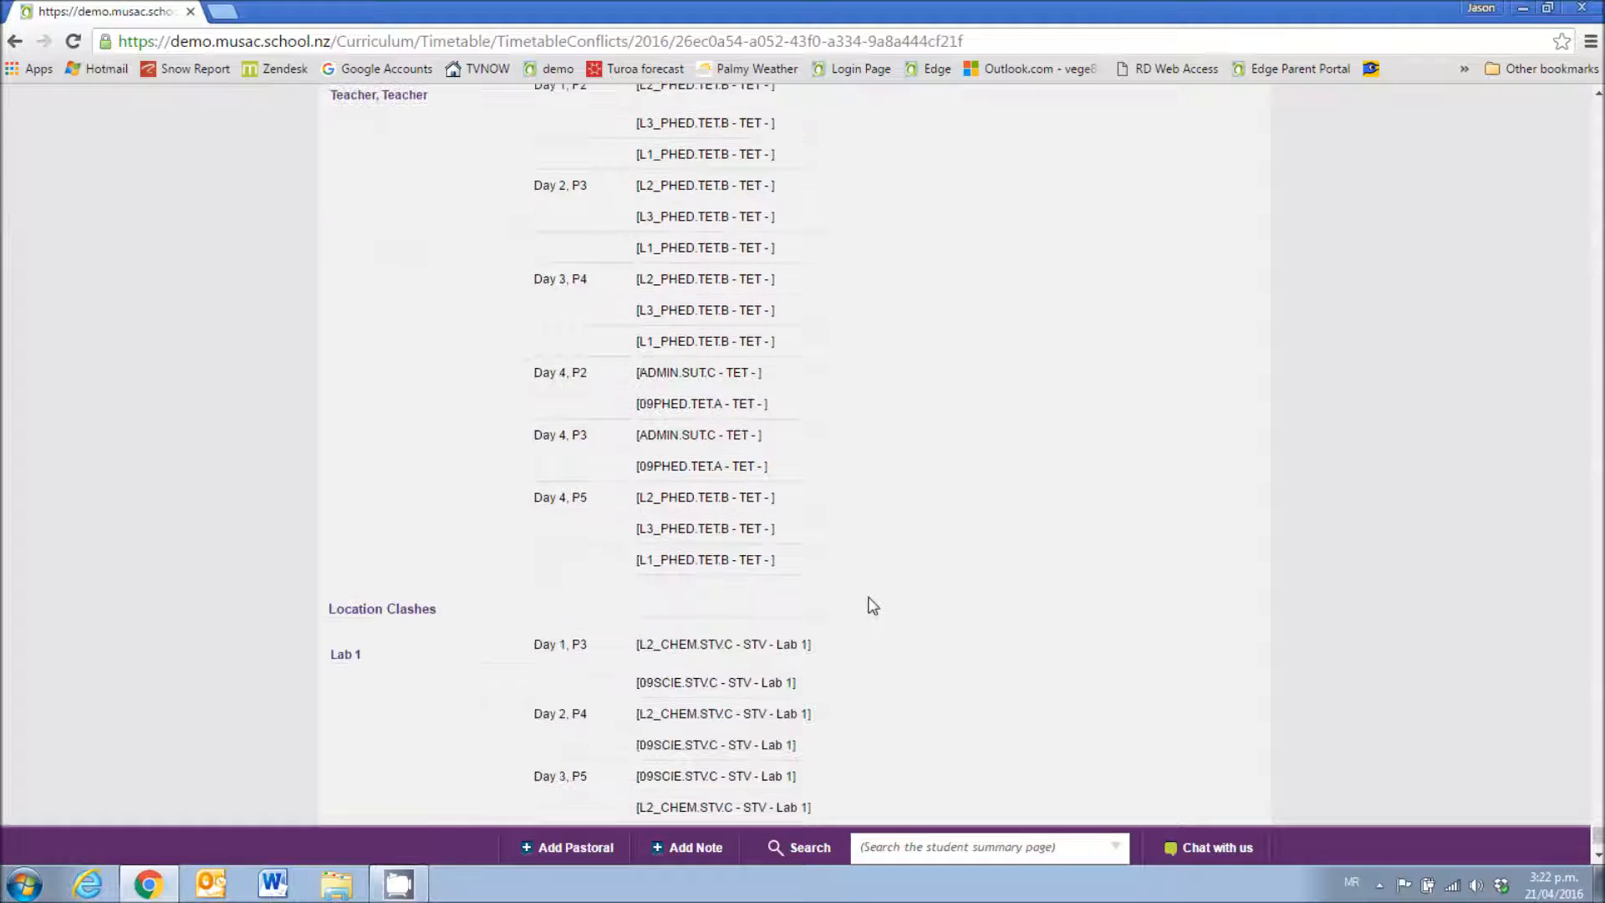
scroll(871, 605, "down", 1)
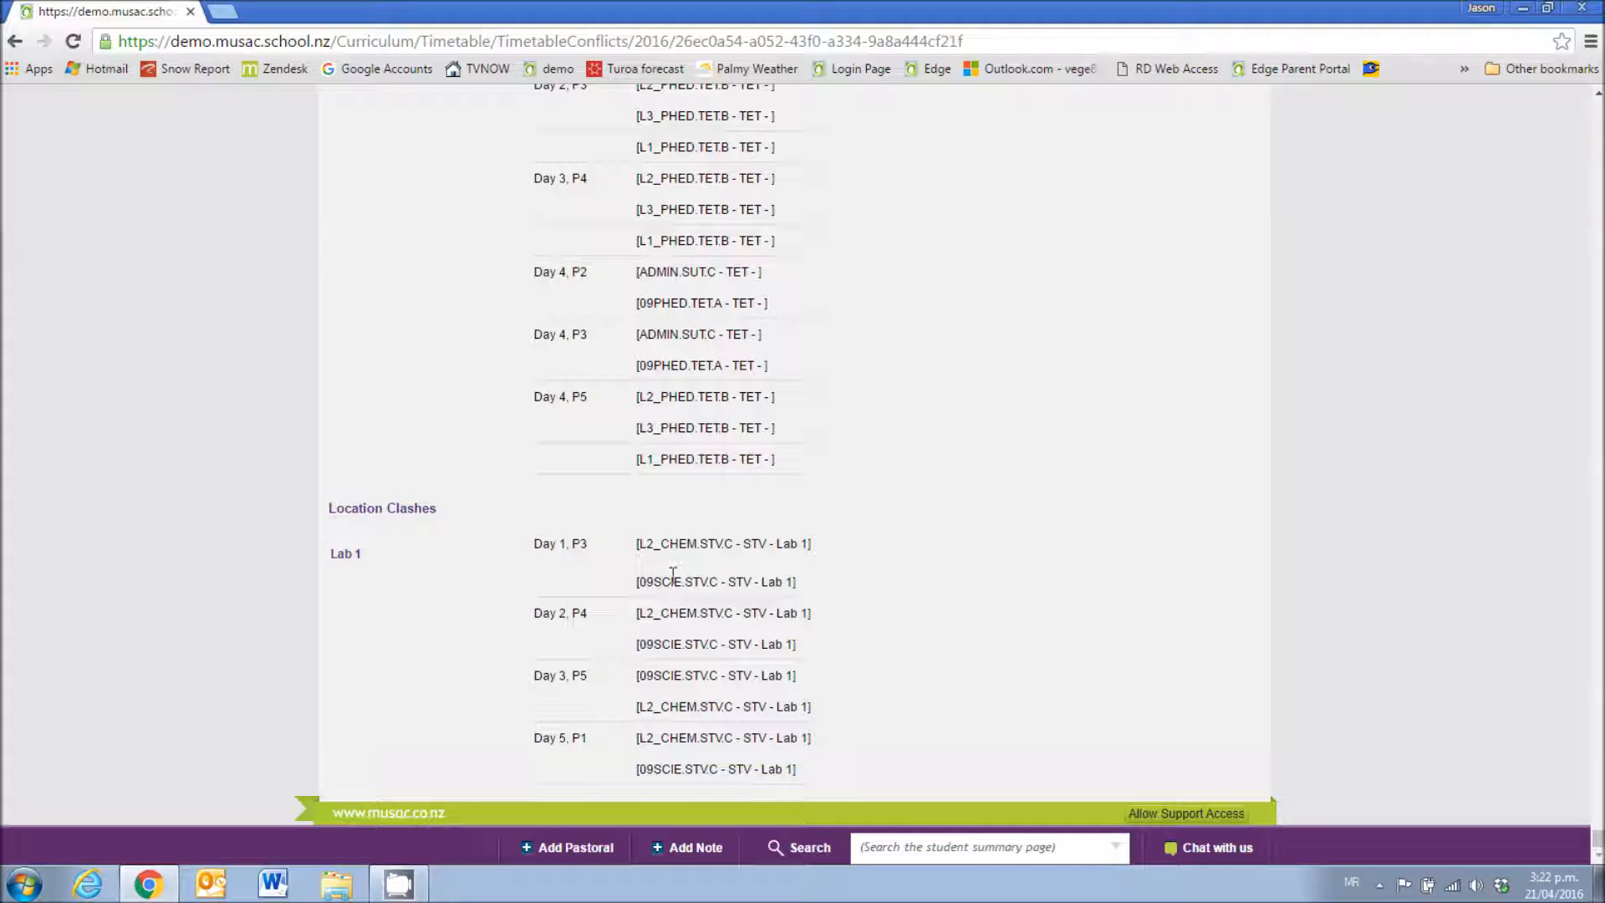
left_click_drag(1597, 275, 1598, 117)
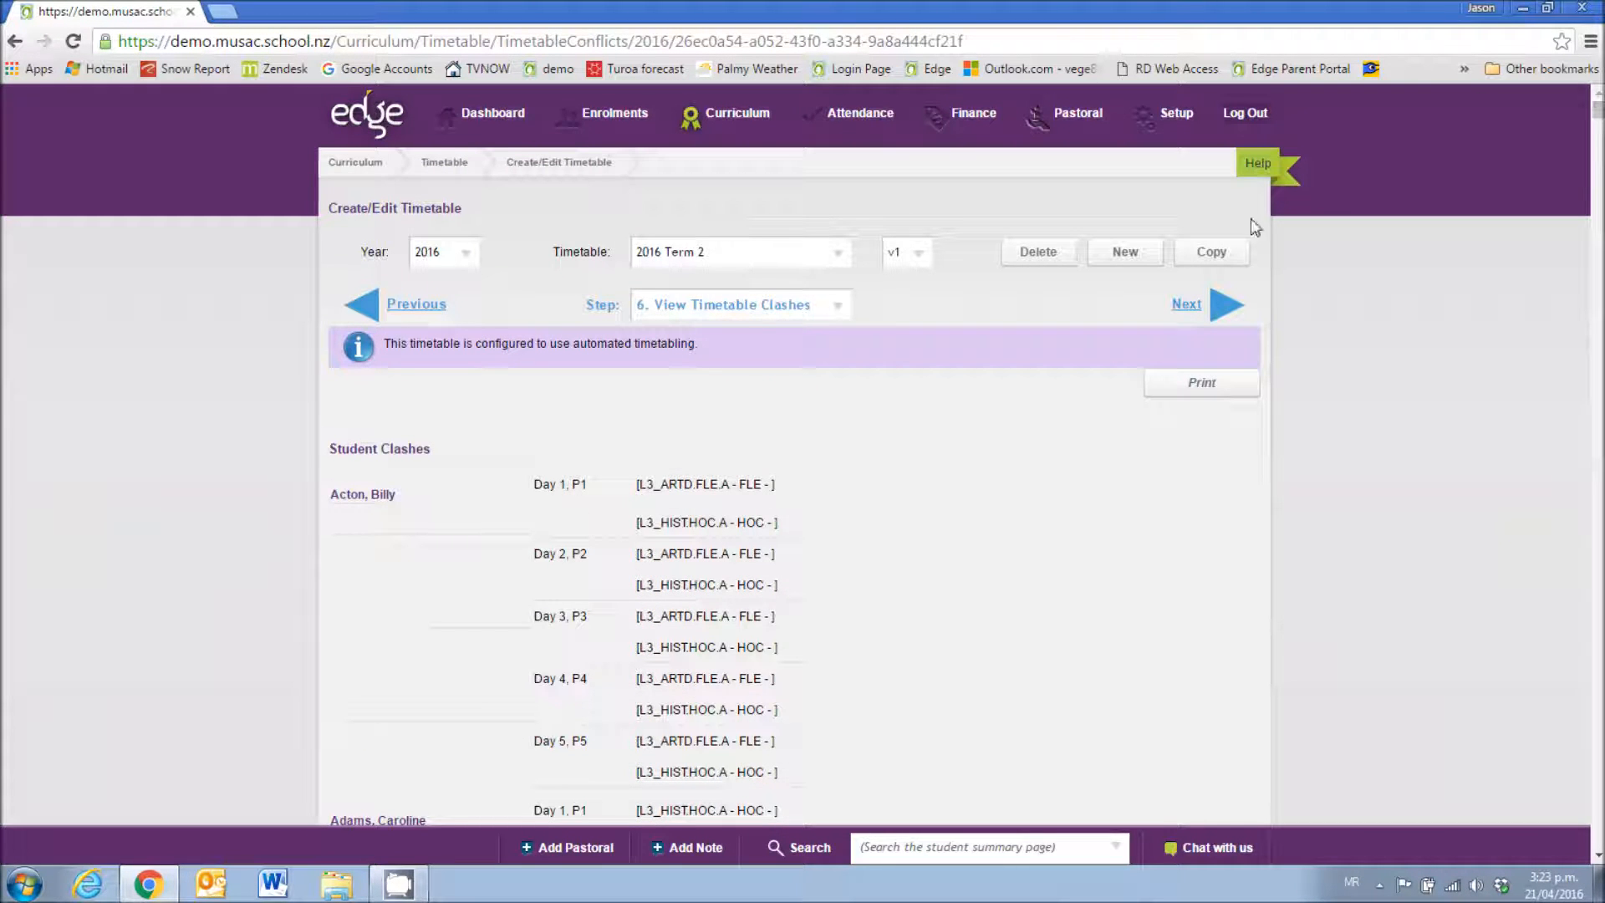
- Proceed to the Modify Timetable step and look over the grid of all classes by day and period
left_click(1220, 311)
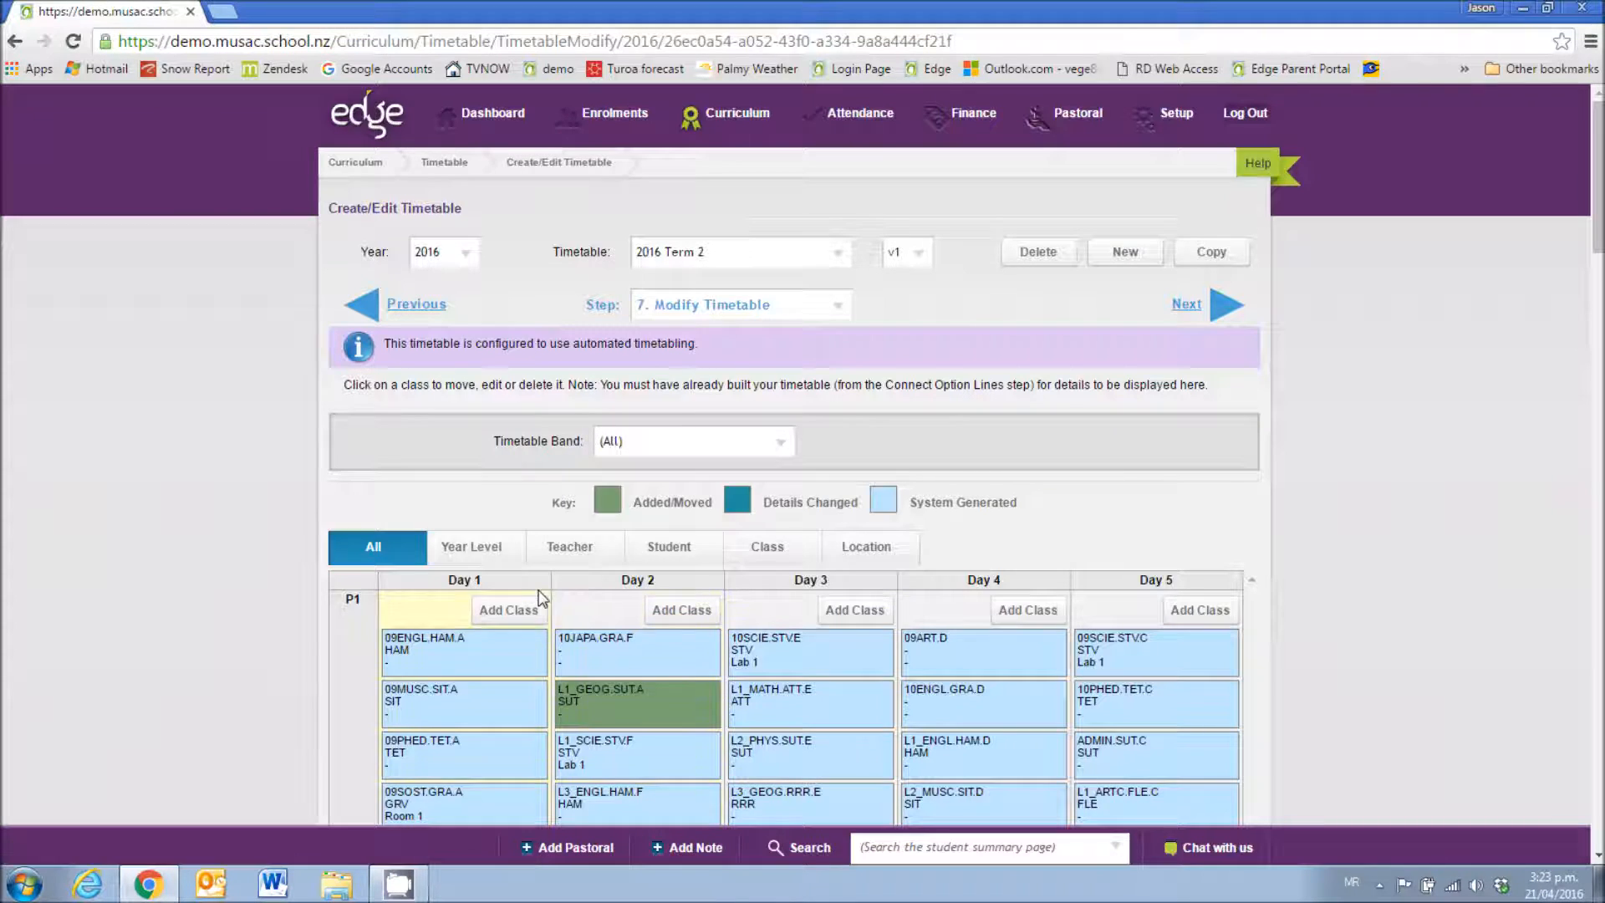
scroll(401, 506, "down", 1)
scroll(395, 504, "down", 2)
scroll(396, 503, "down", 2)
scroll(397, 501, "up", 3)
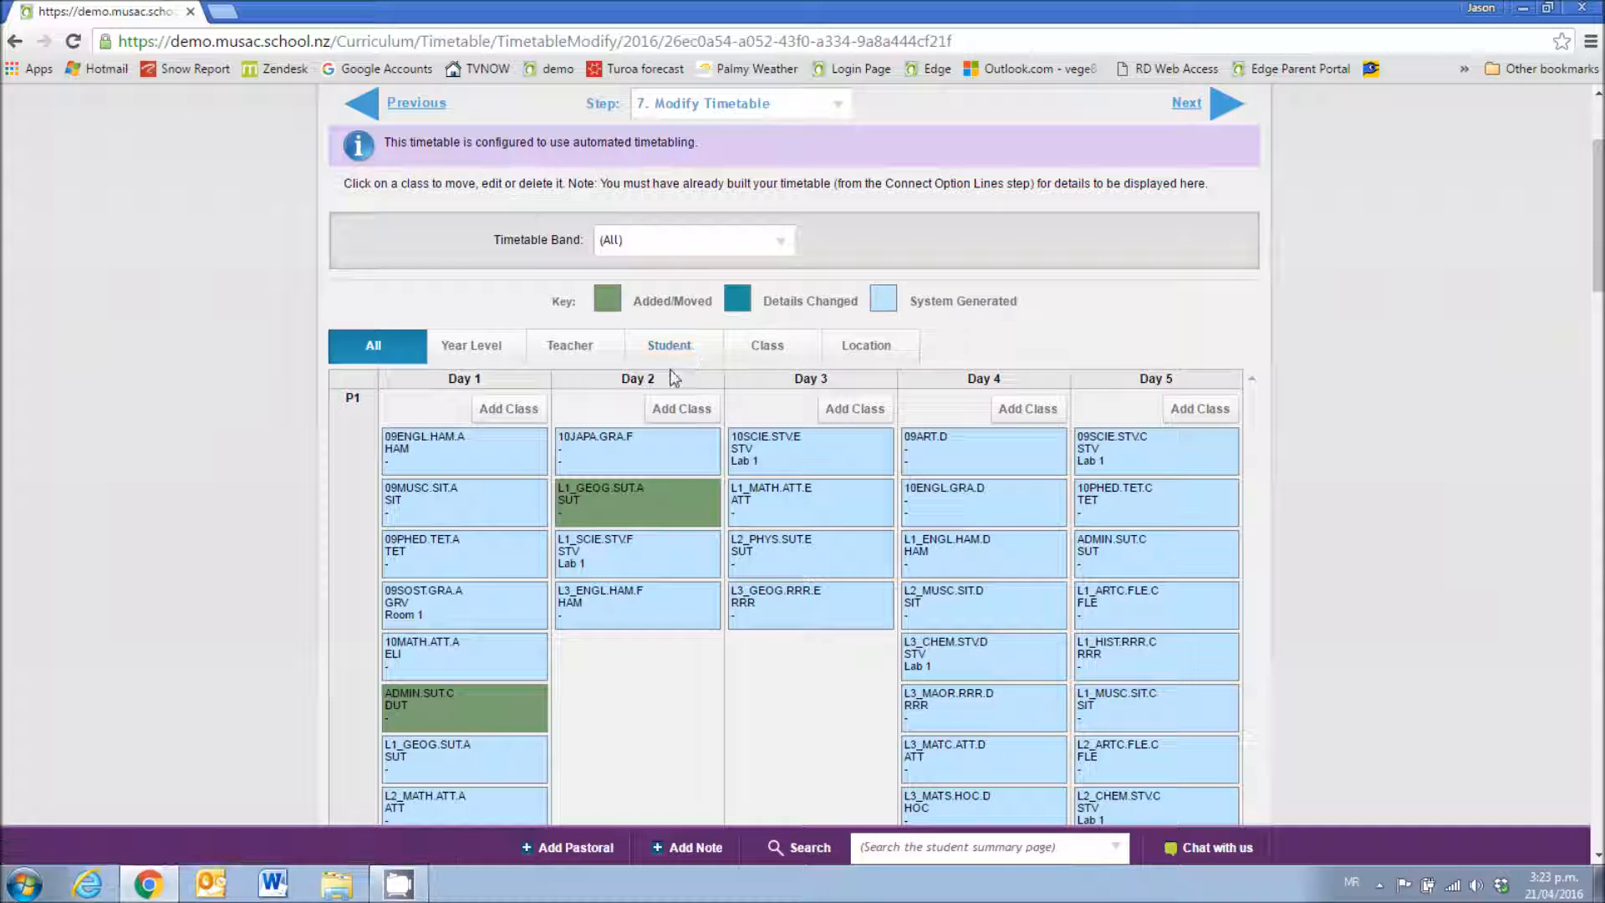
- Filter the timetable grid by class to show only 10MATH.ATT.A
left_click(767, 349)
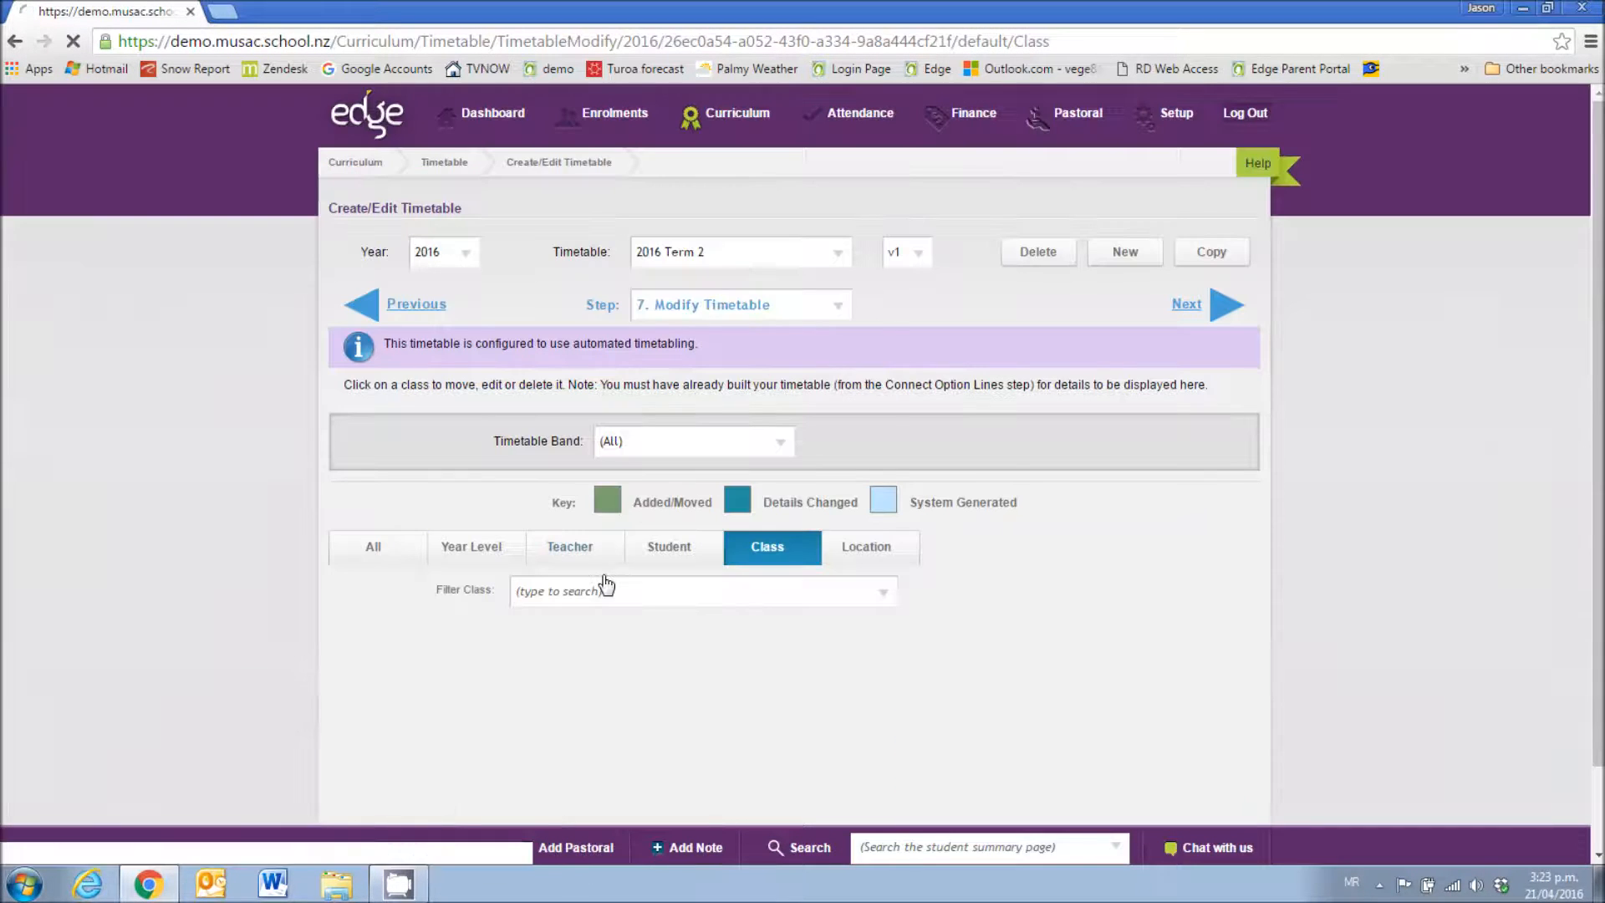
left_click(595, 587)
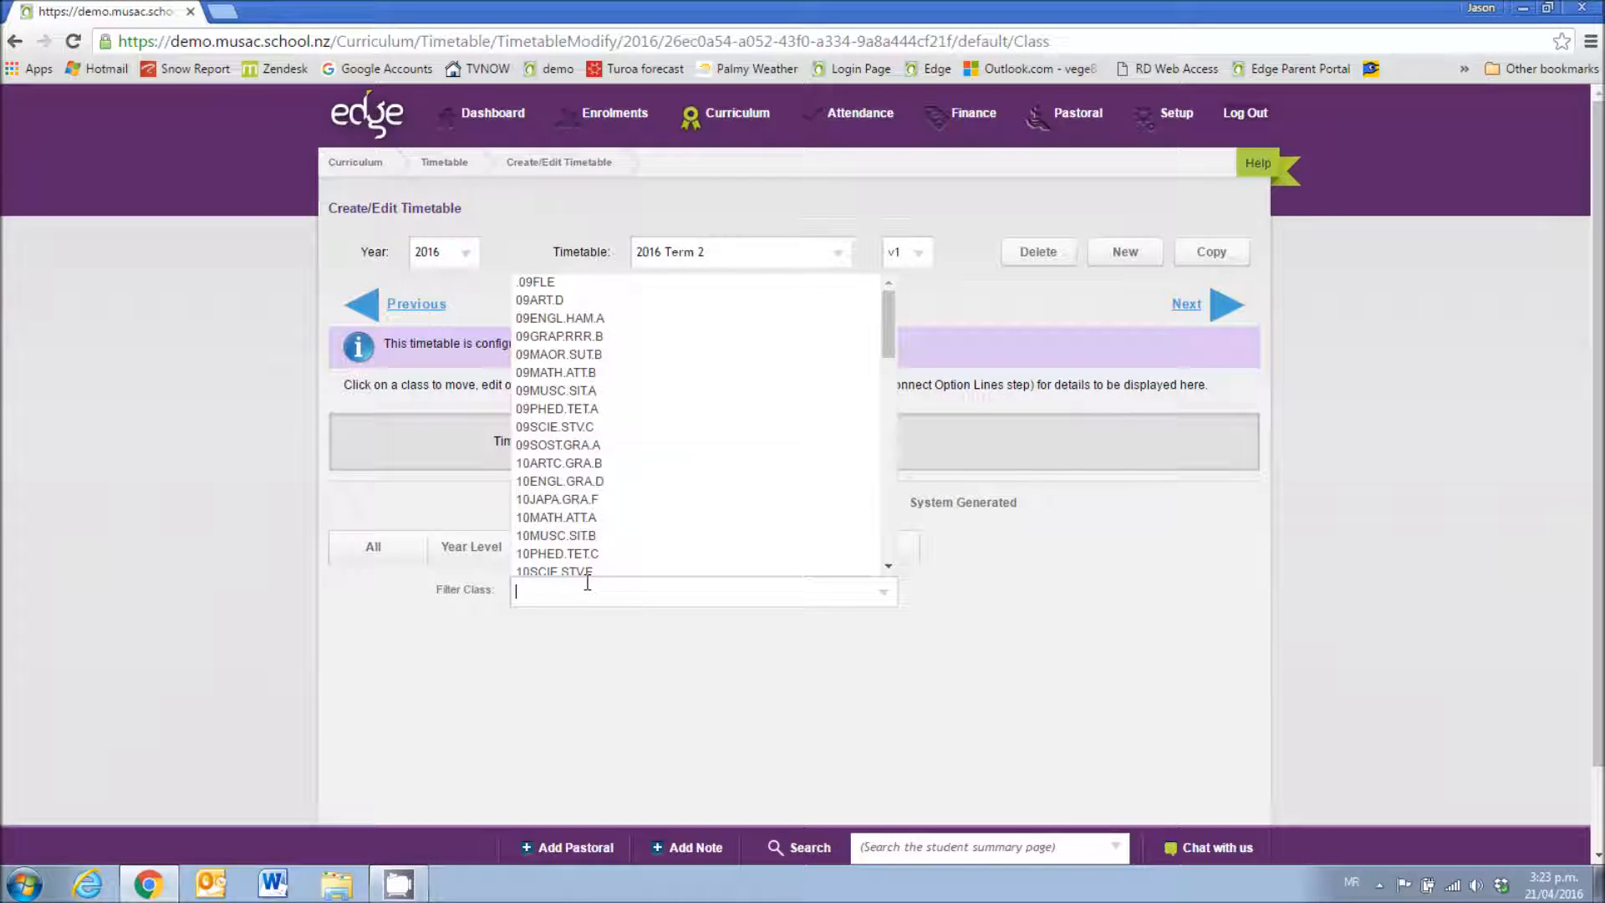
type("10m")
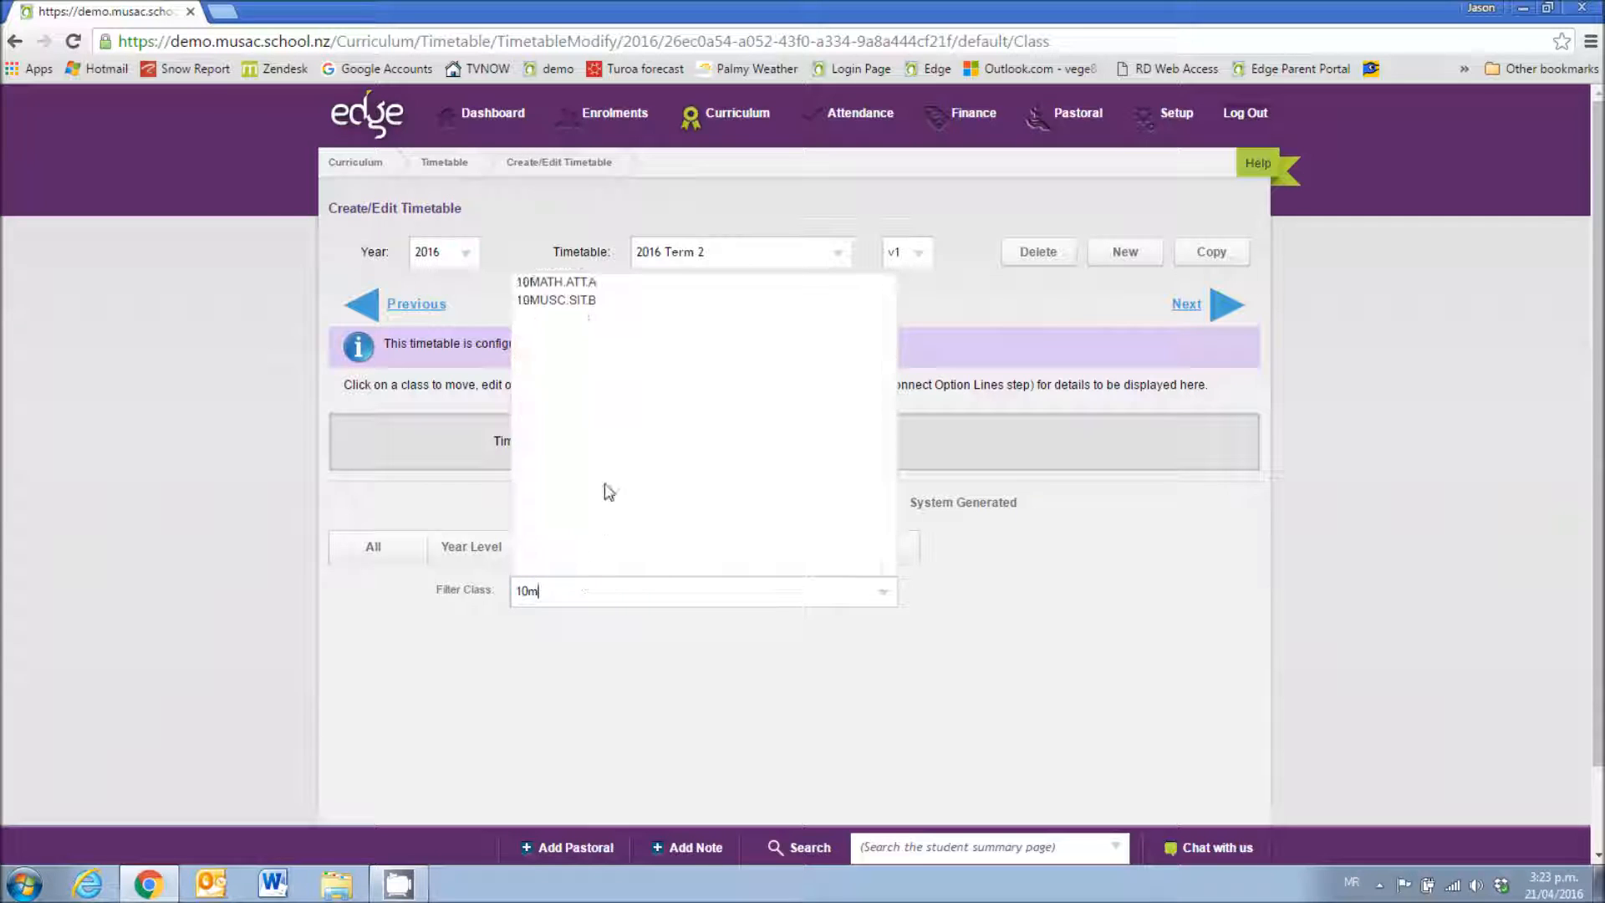
left_click(593, 284)
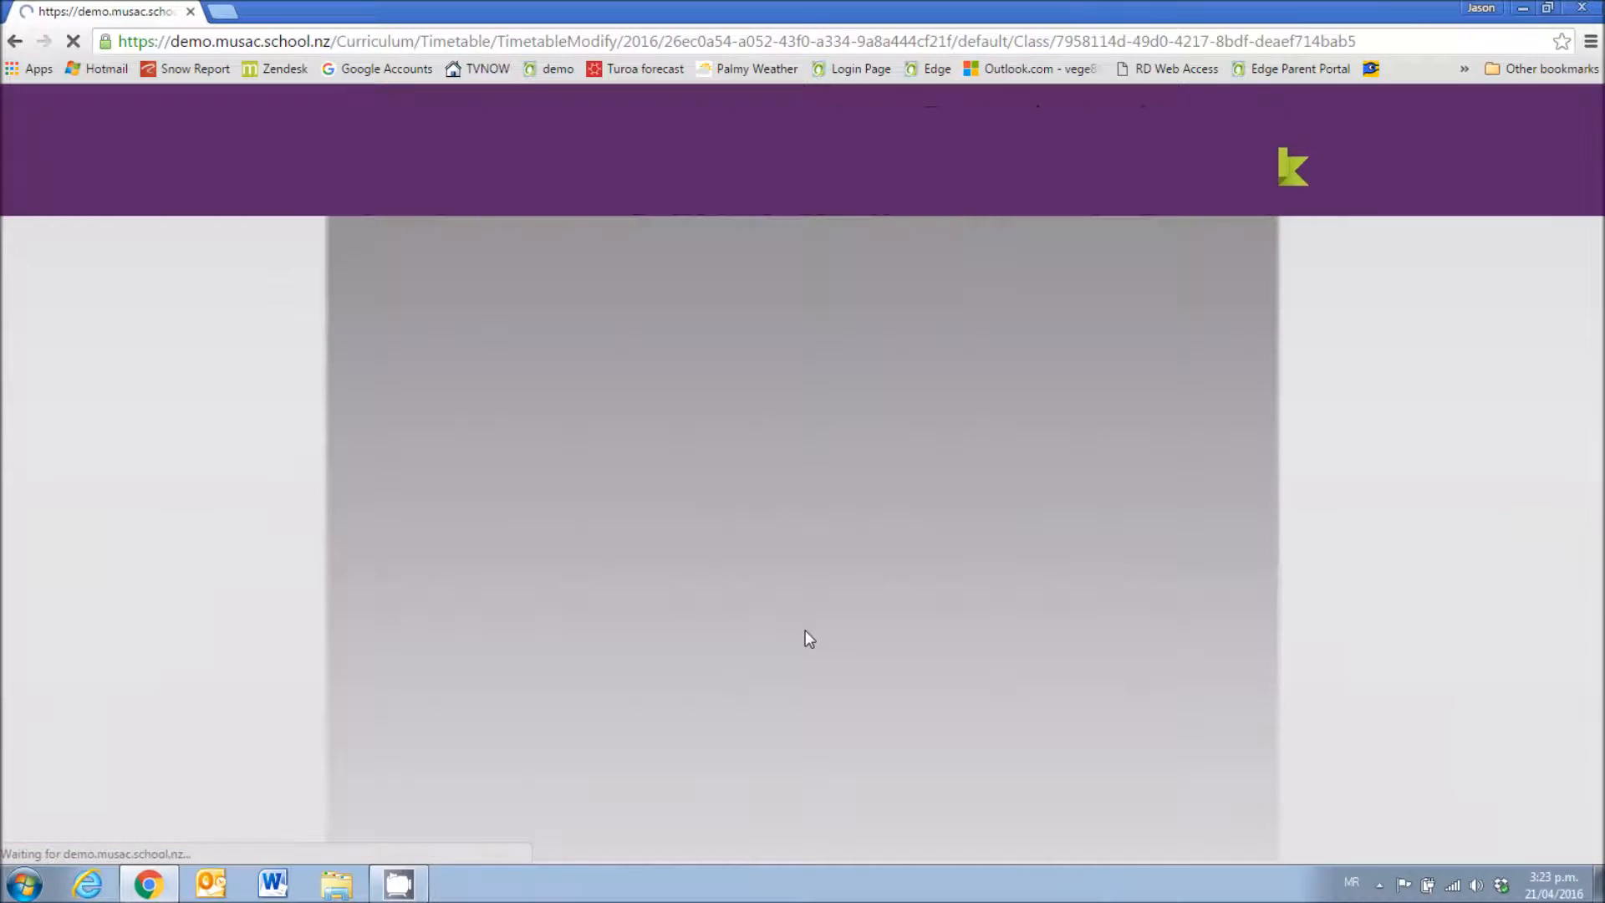
scroll(869, 594, "down", 4)
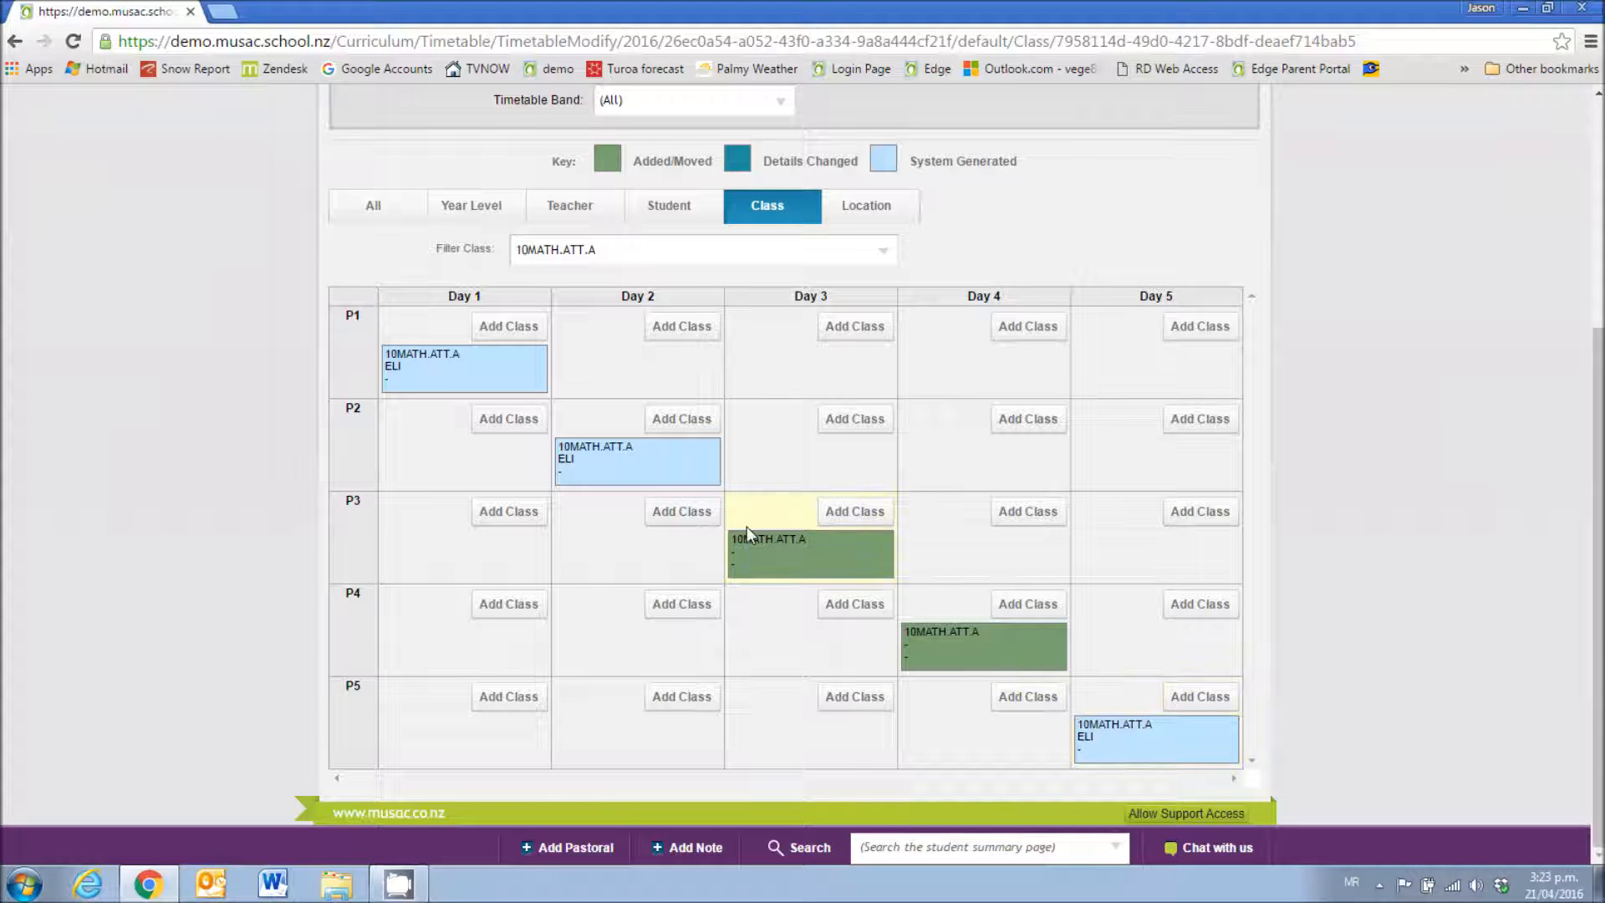
- Delete the 10MATH.ATT.A class from Day 3 P3
left_click(821, 555)
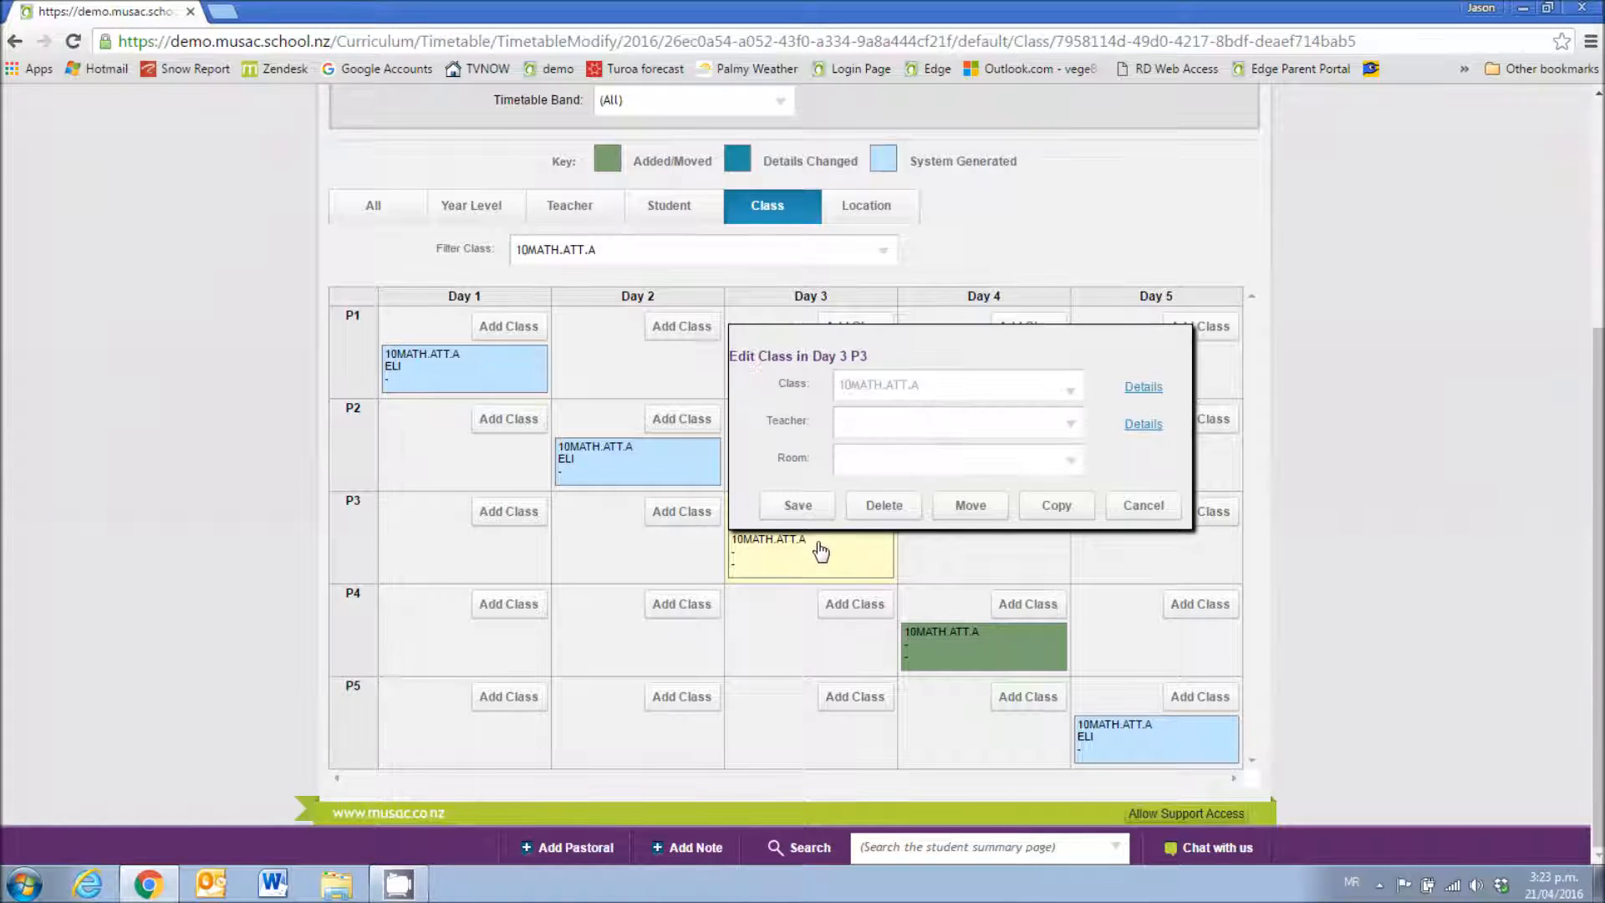
left_click(882, 506)
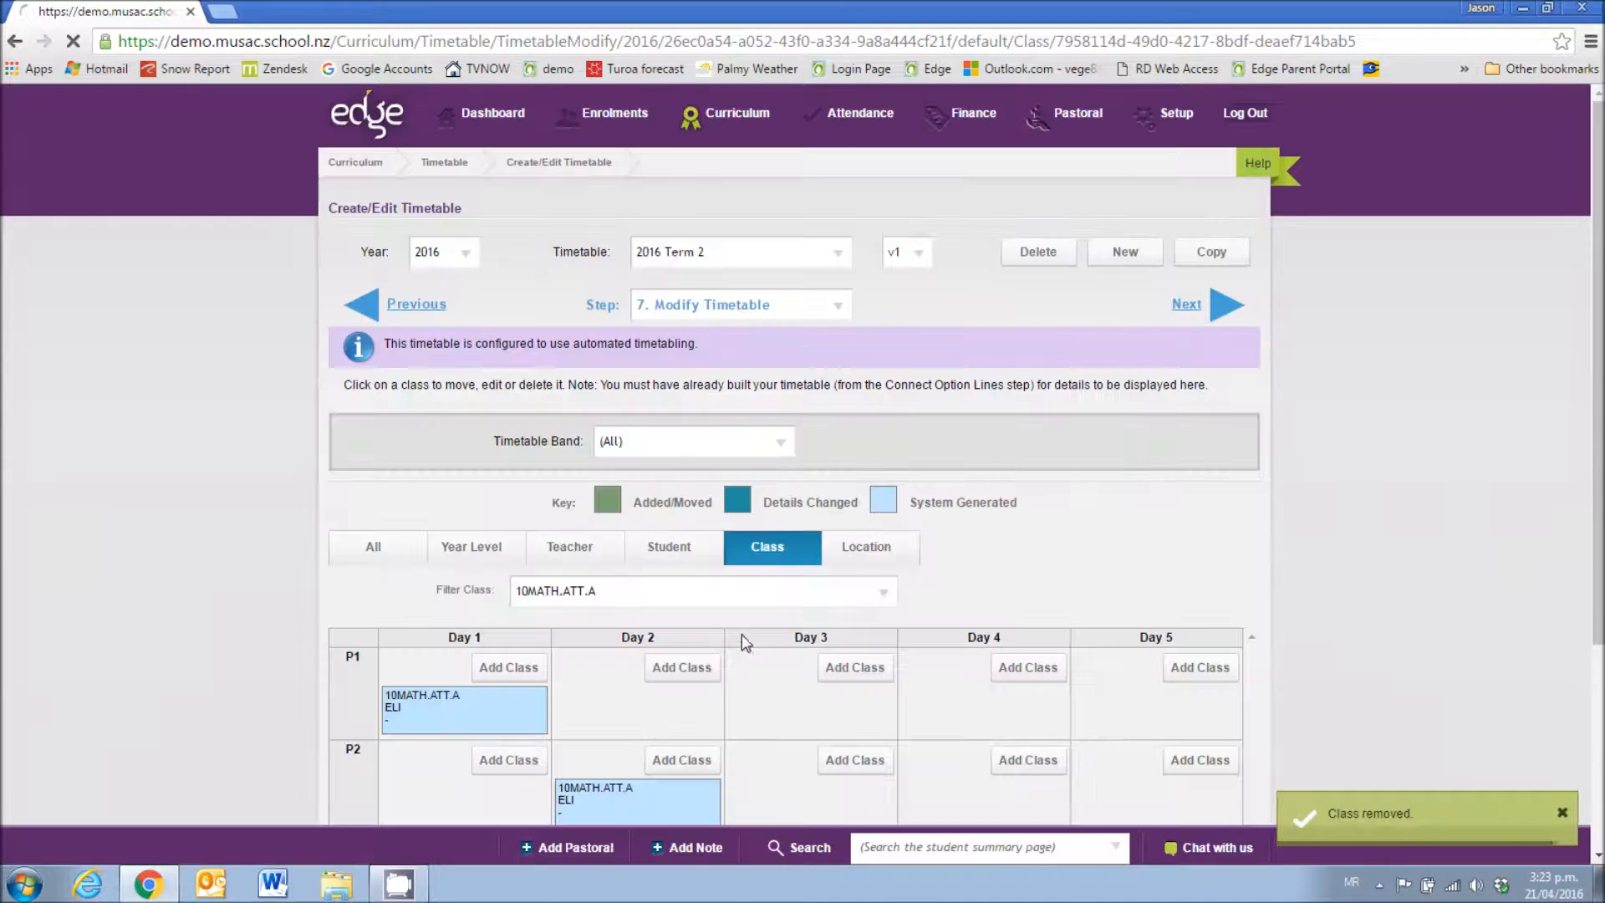
scroll(742, 639, "down", 4)
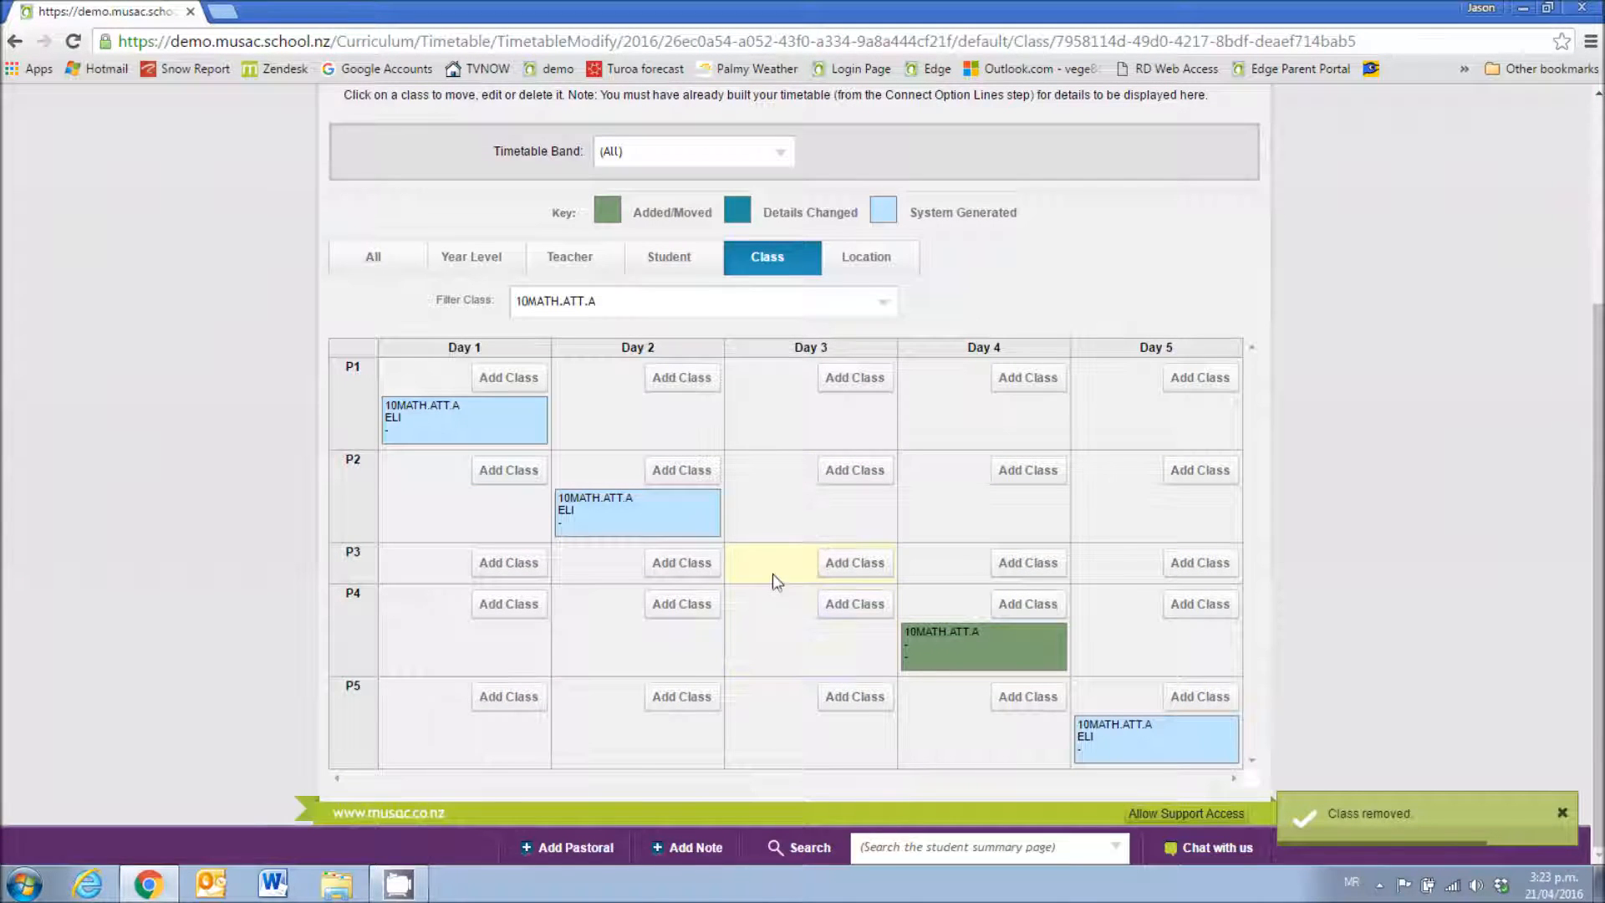
- Add the class 10PHED.TET.C to Day 3 P3 without a teacher or room and save it
left_click(846, 565)
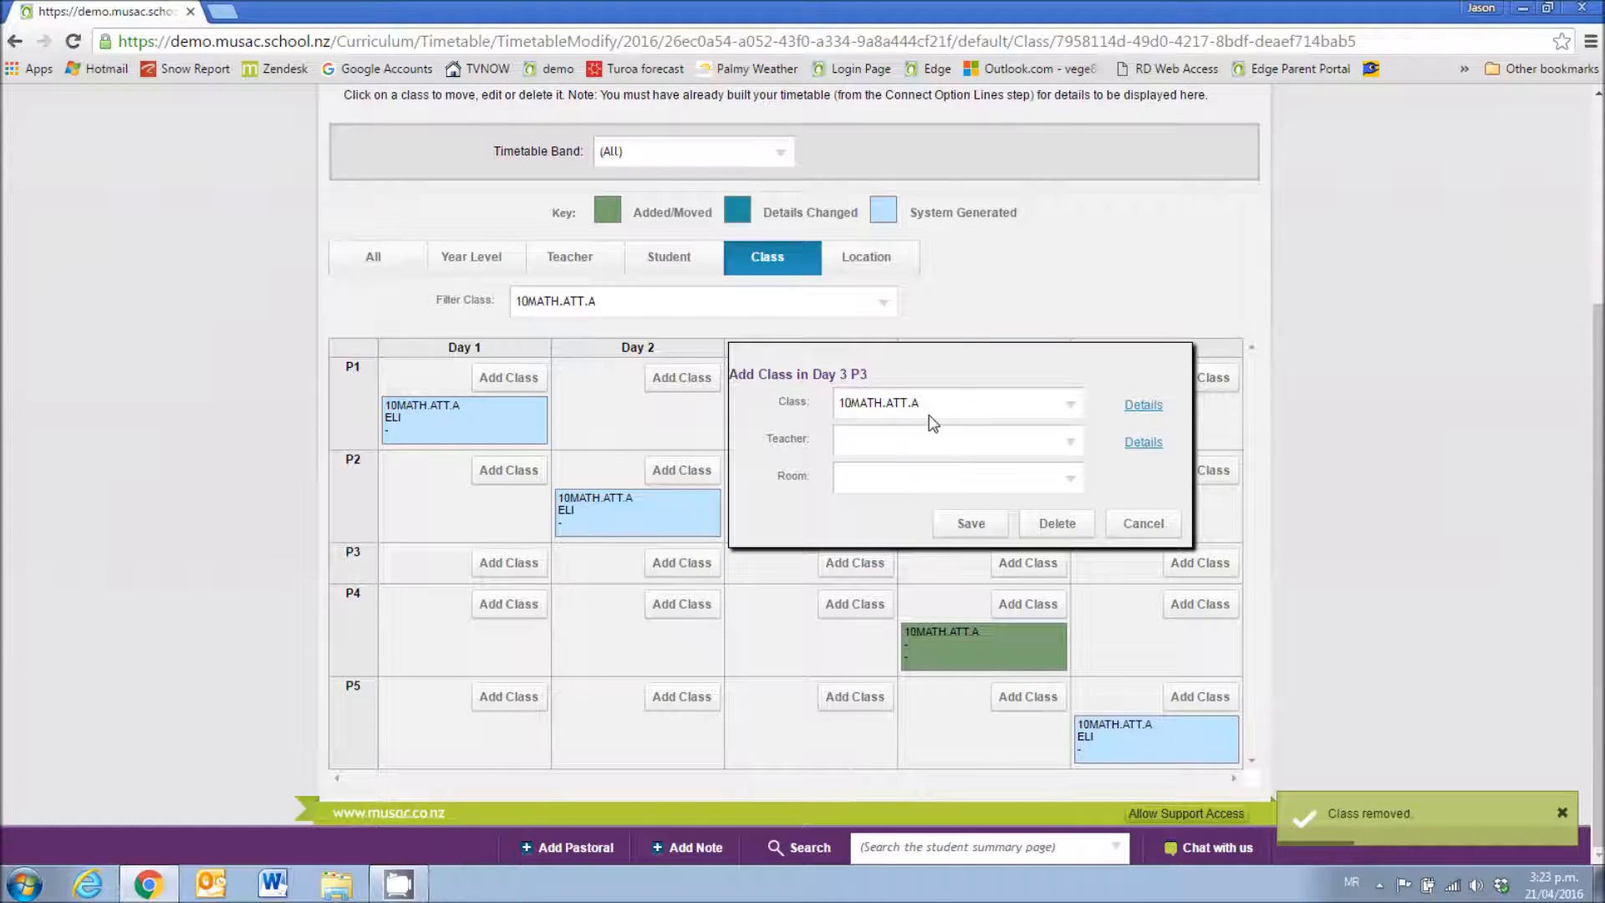
left_click(936, 402)
left_click_drag(953, 402, 820, 399)
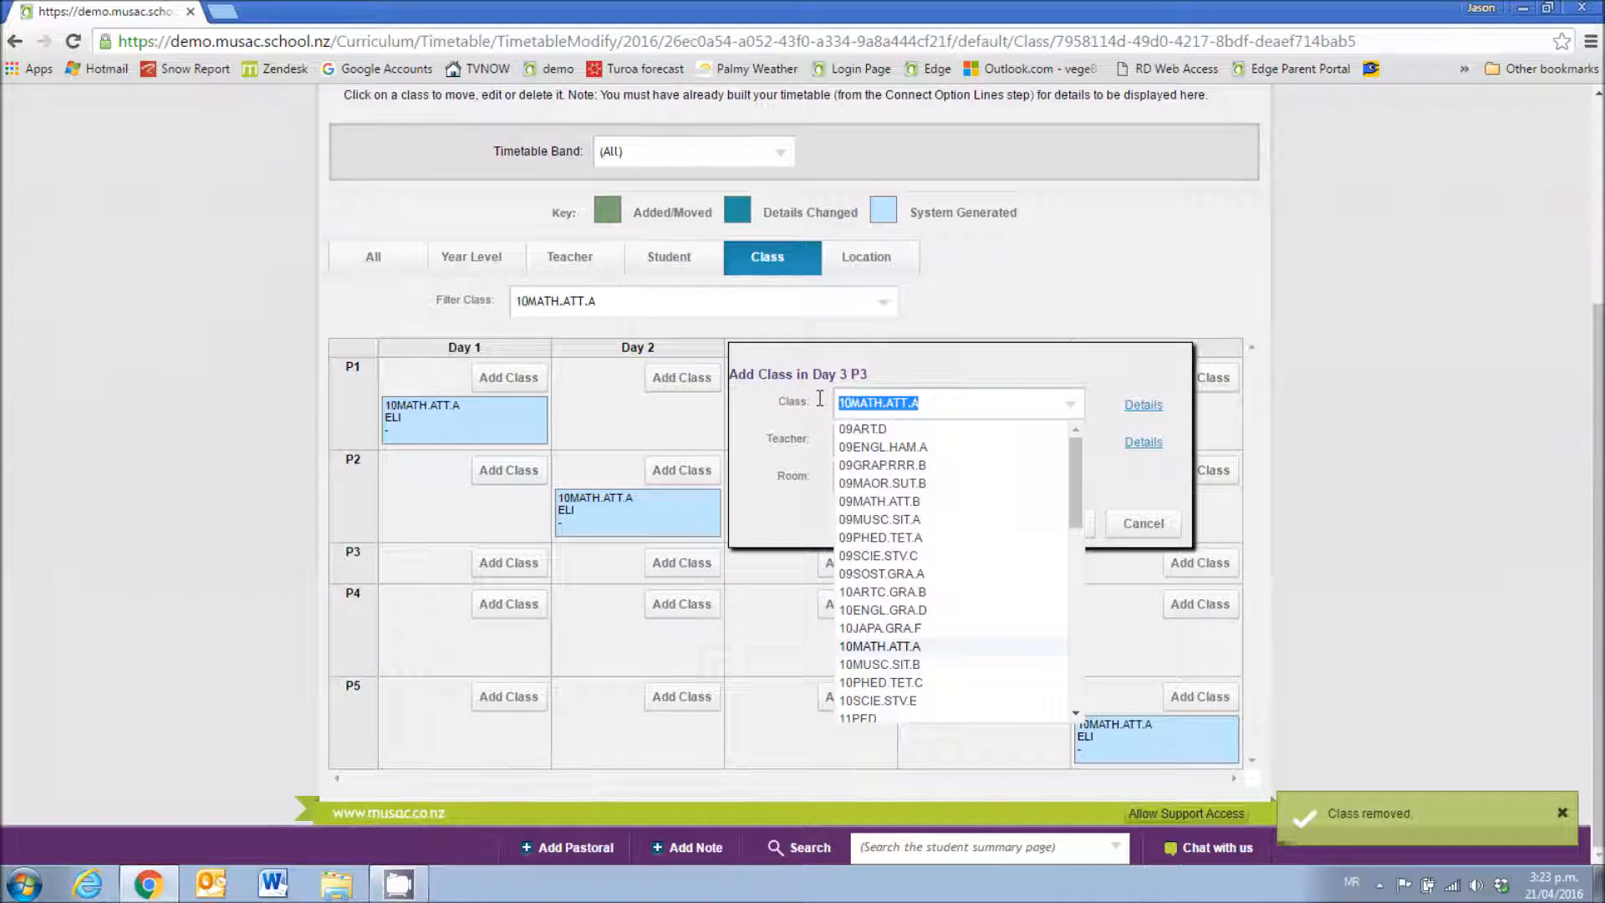
type("1")
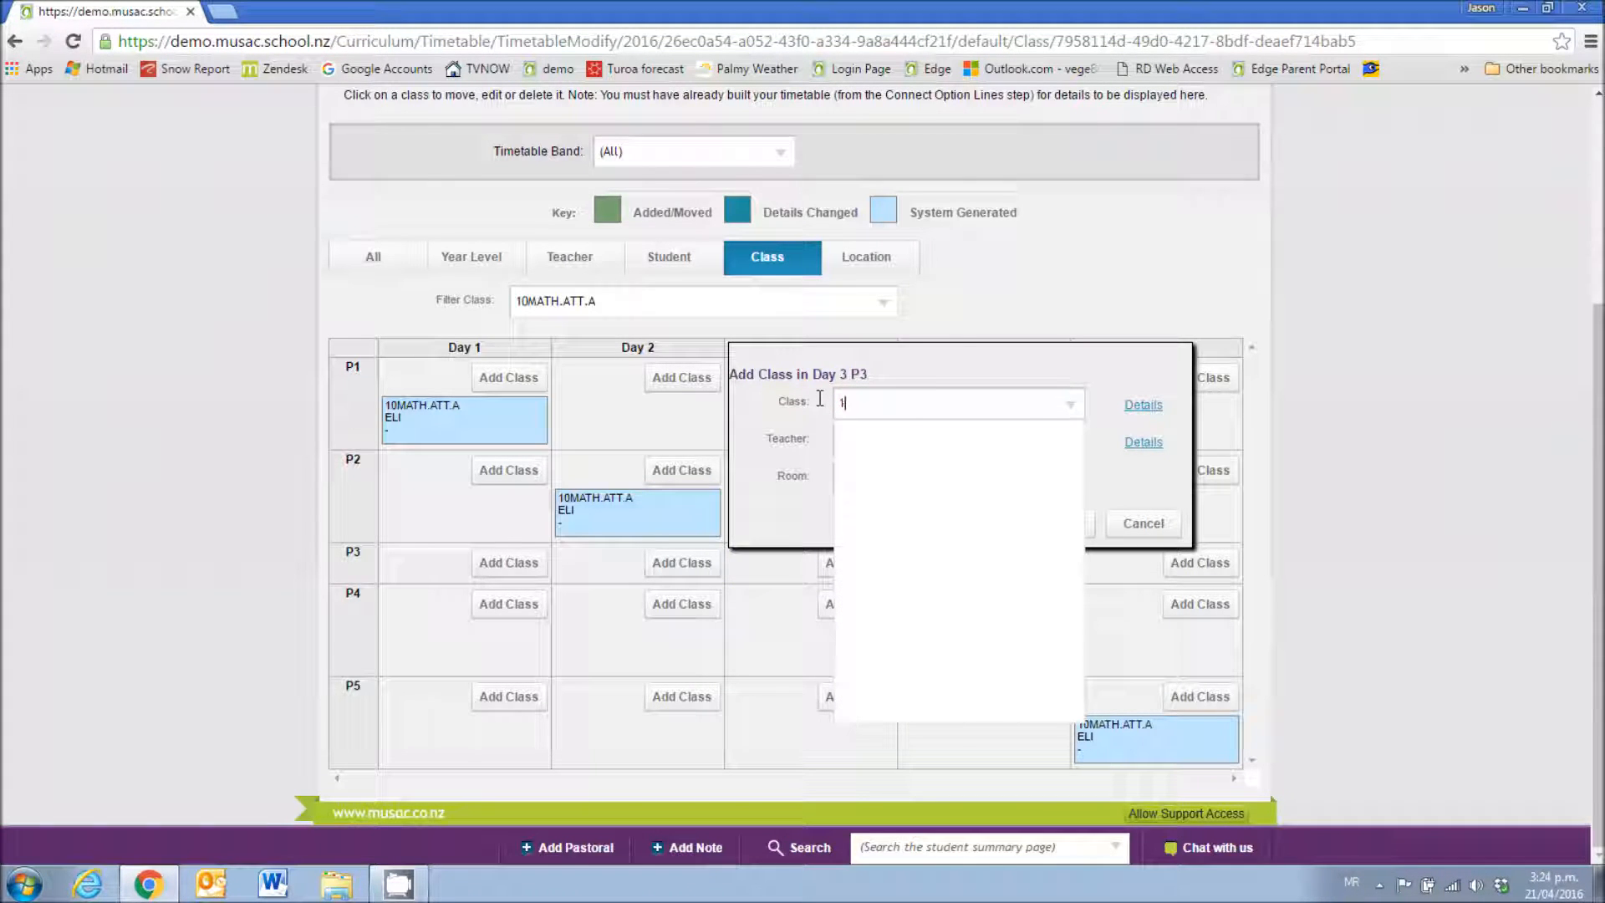
type("0p")
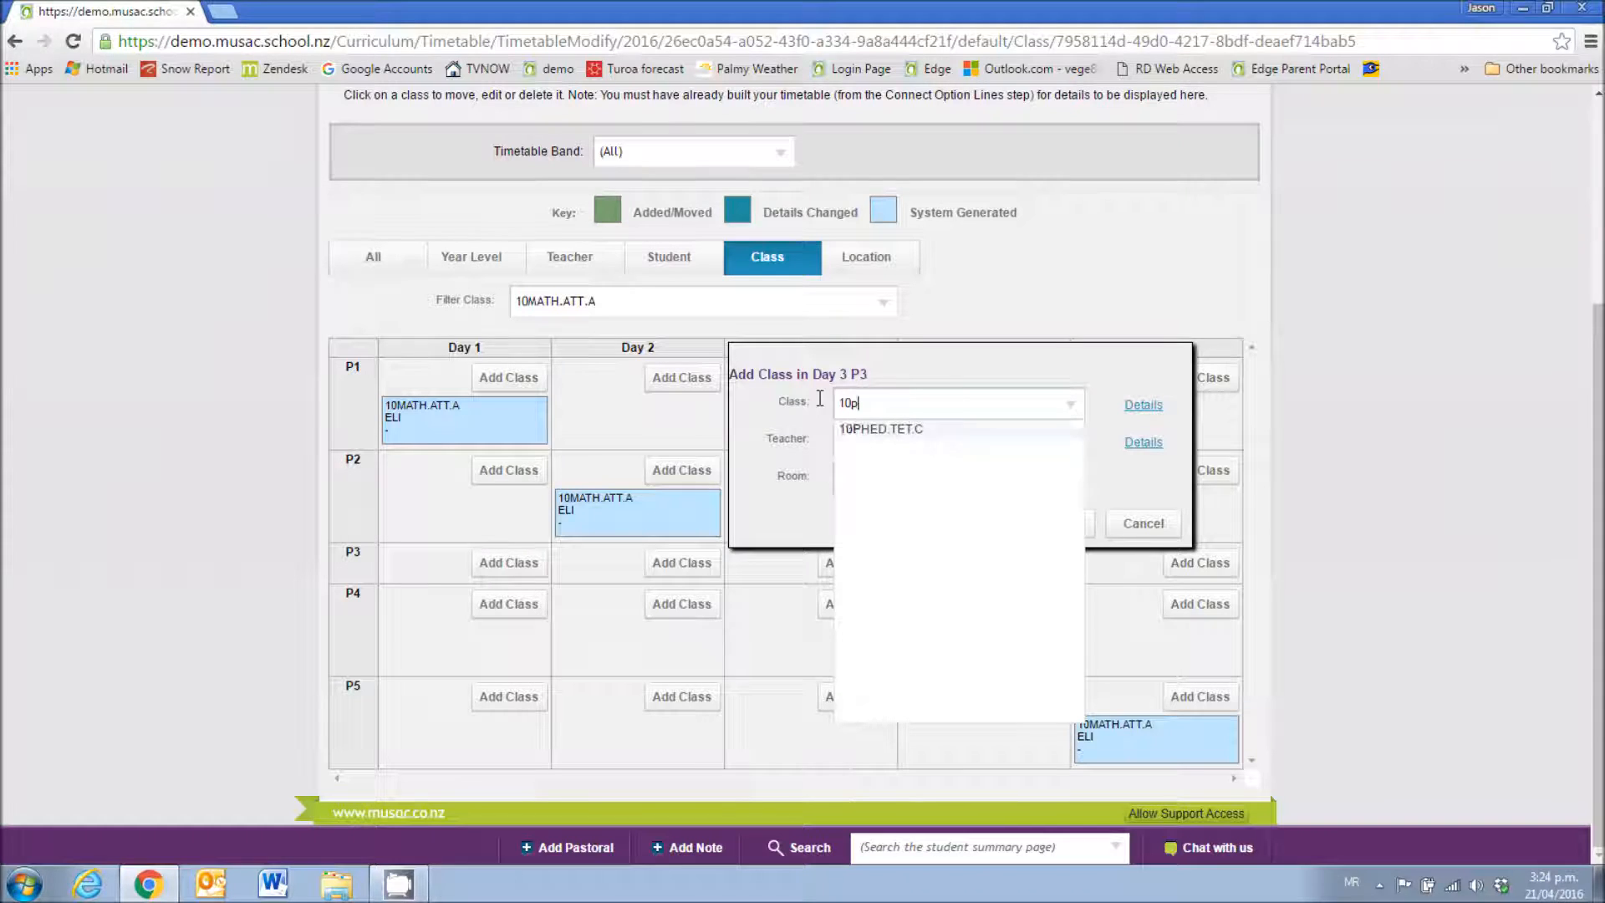
left_click(861, 429)
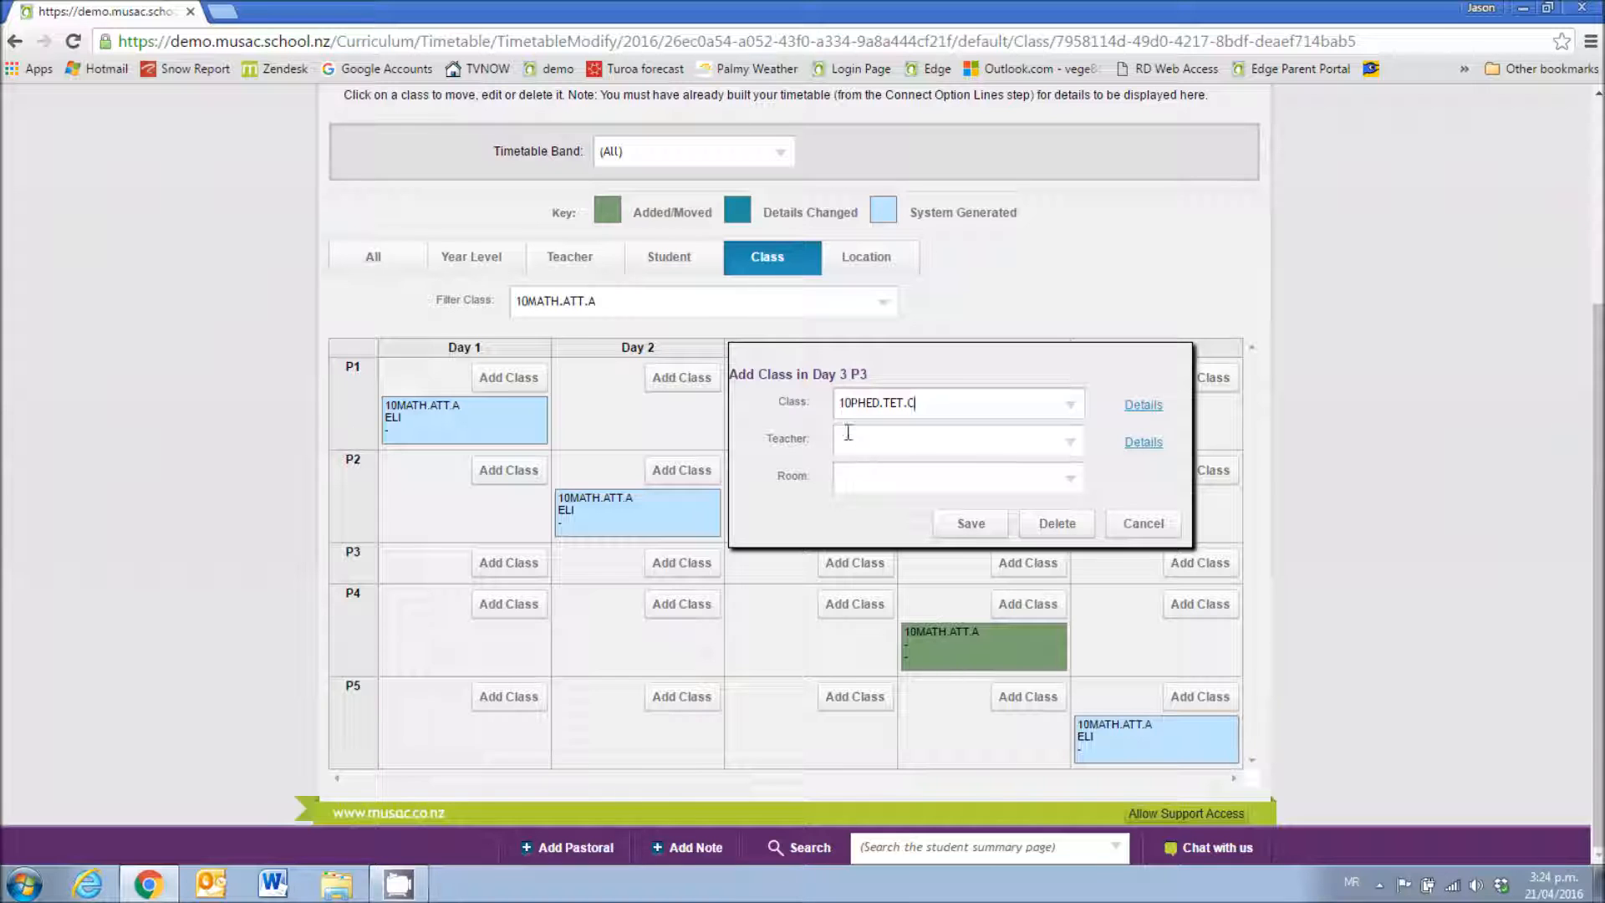
left_click(970, 527)
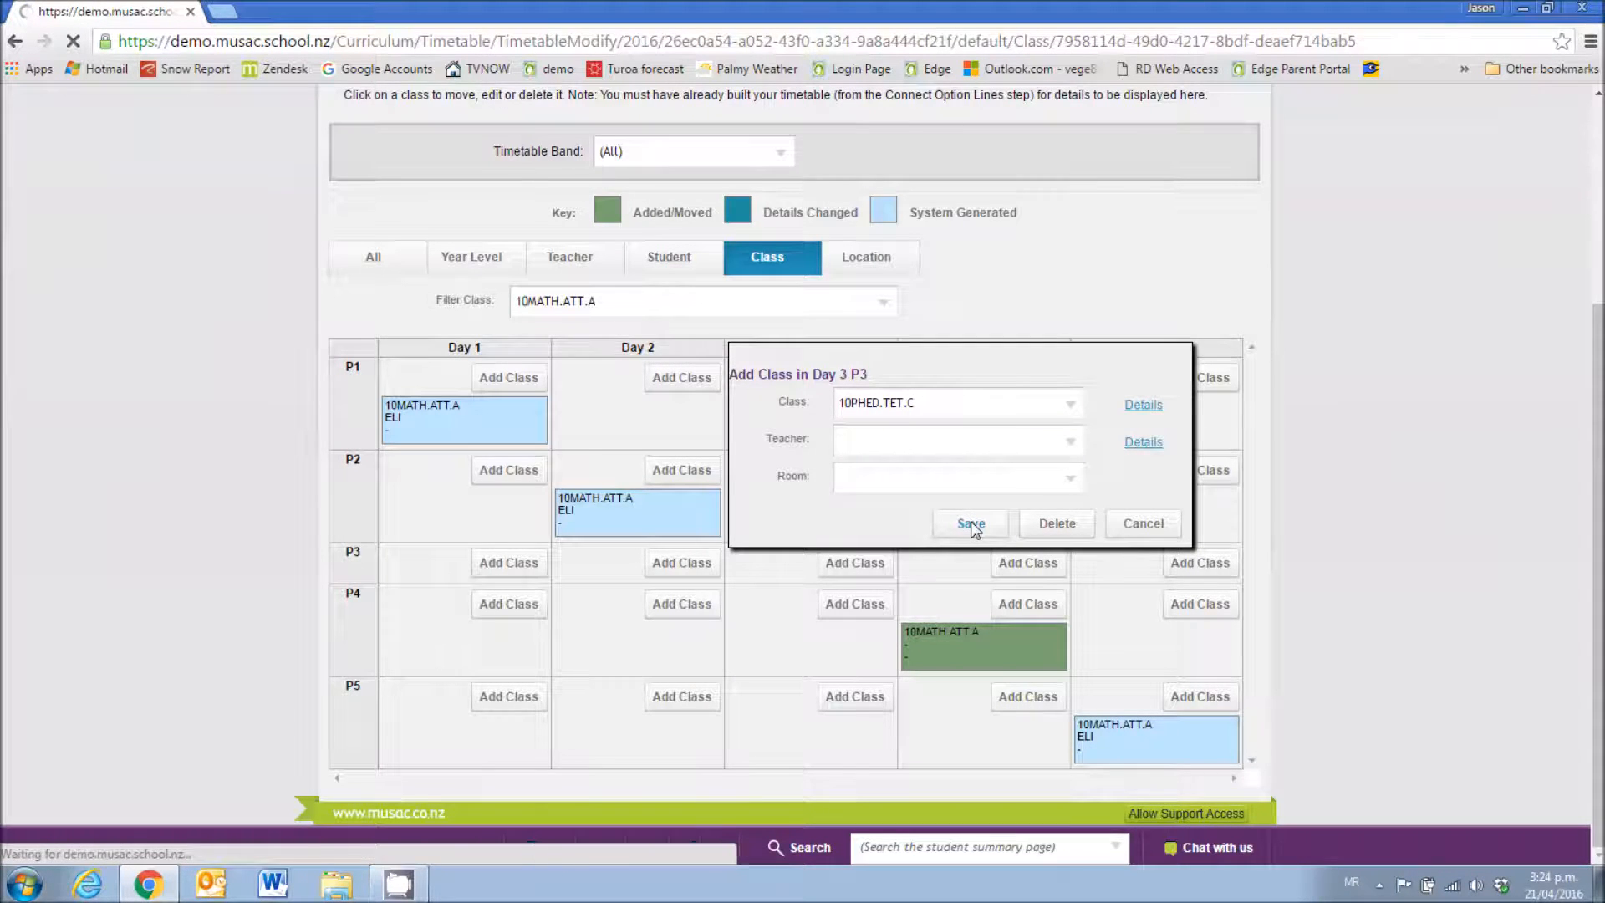
scroll(789, 547, "down", 3)
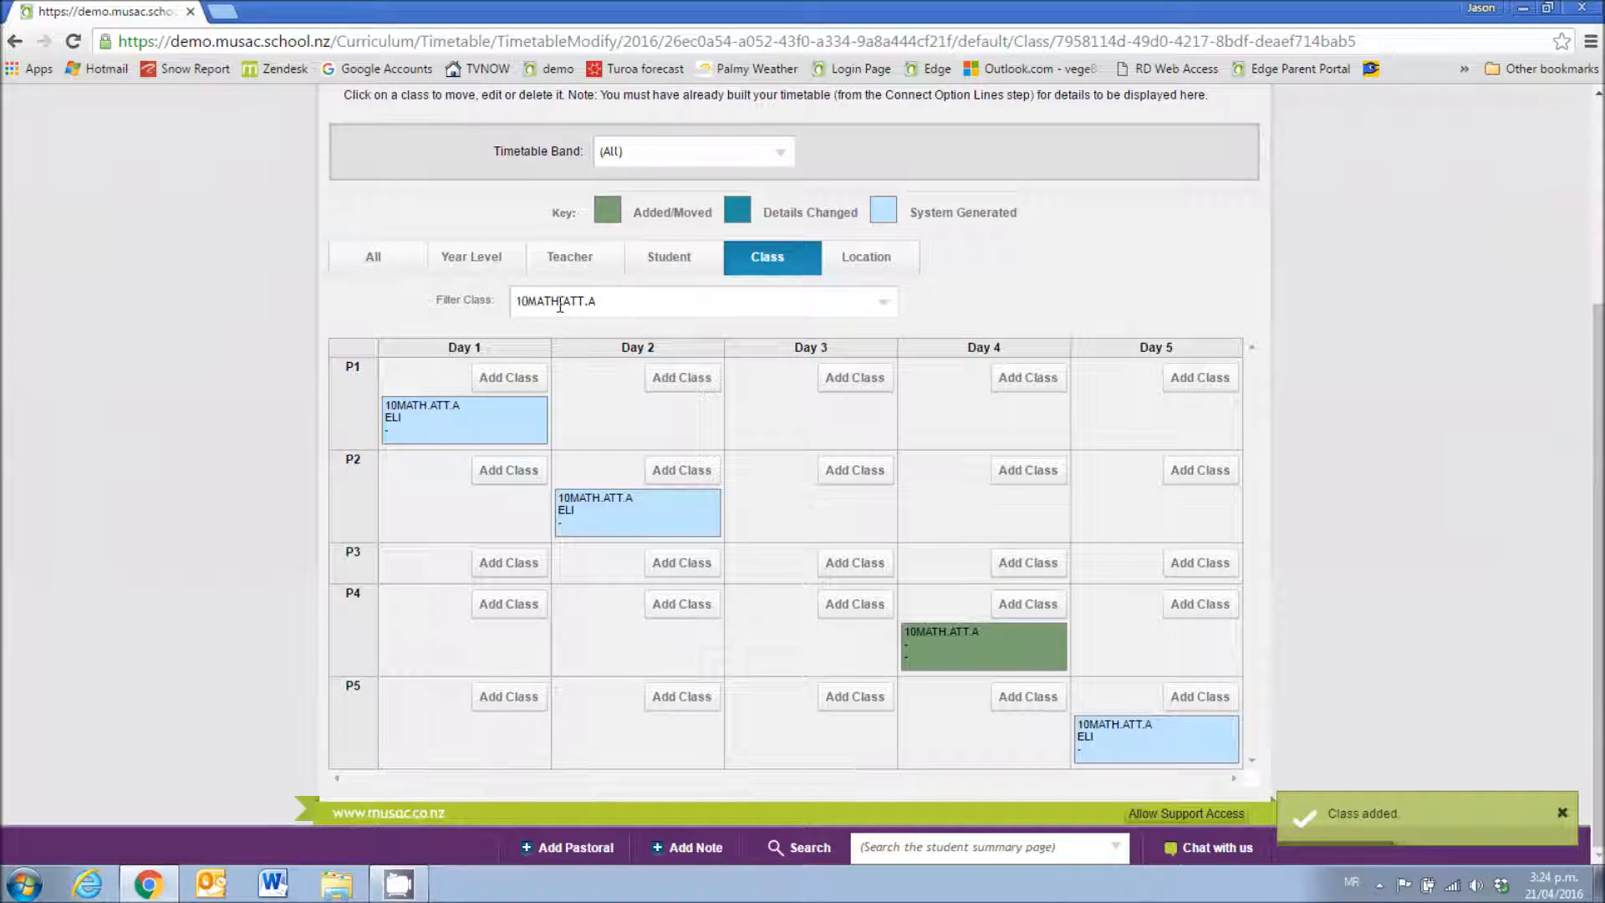
- Switch the grid to the year level view, filter it to Year 10 and review the classes in each period
left_click(483, 266)
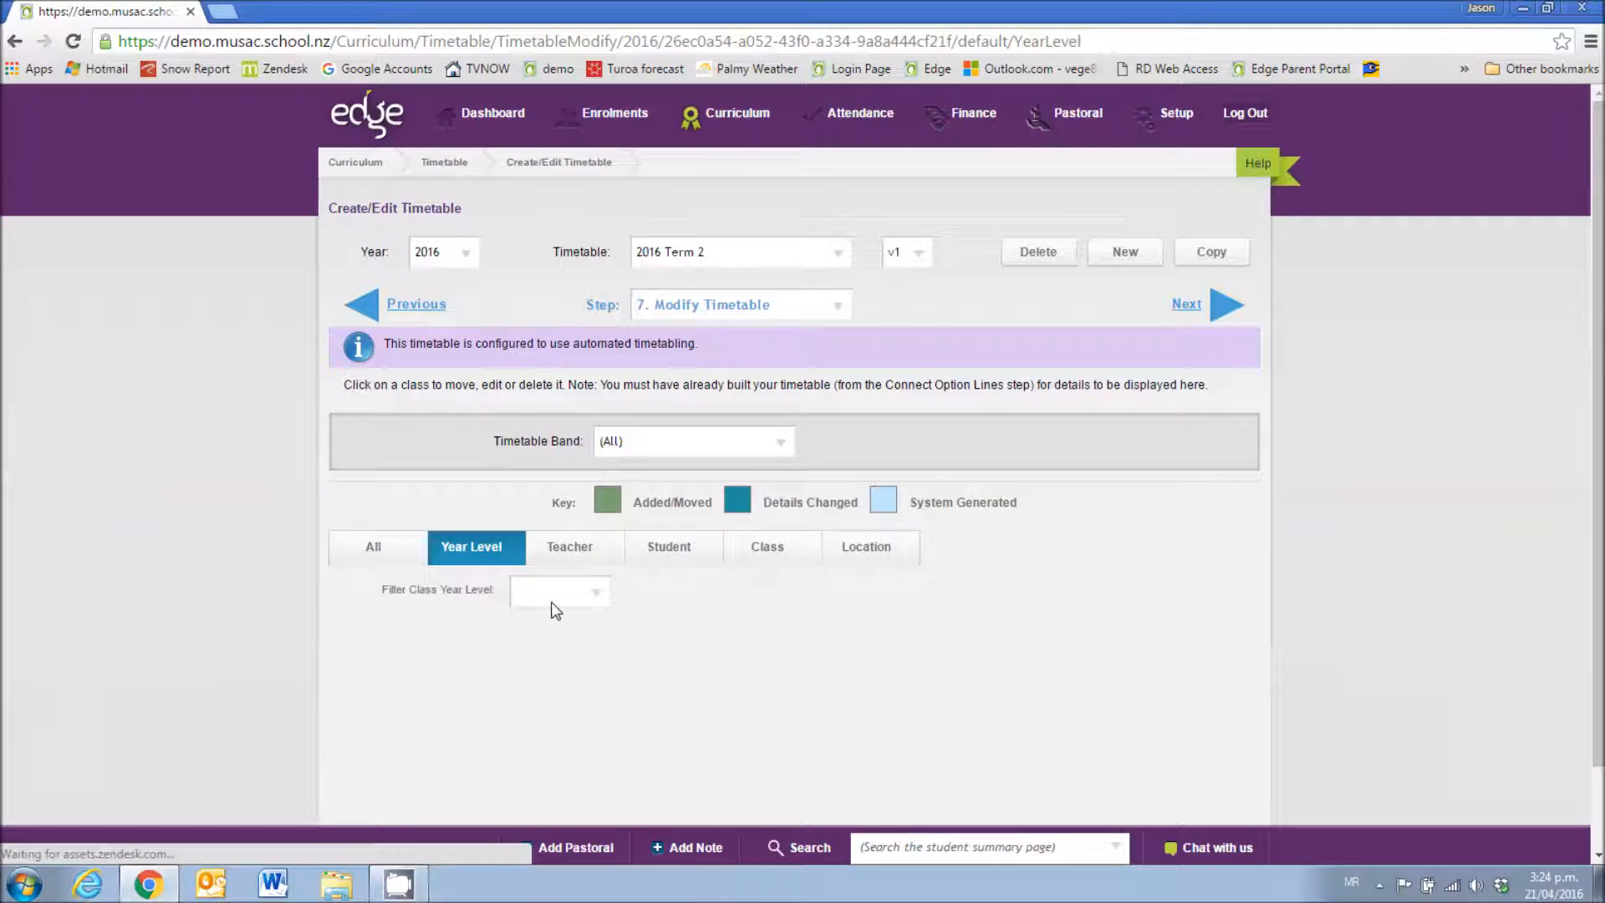
left_click(551, 601)
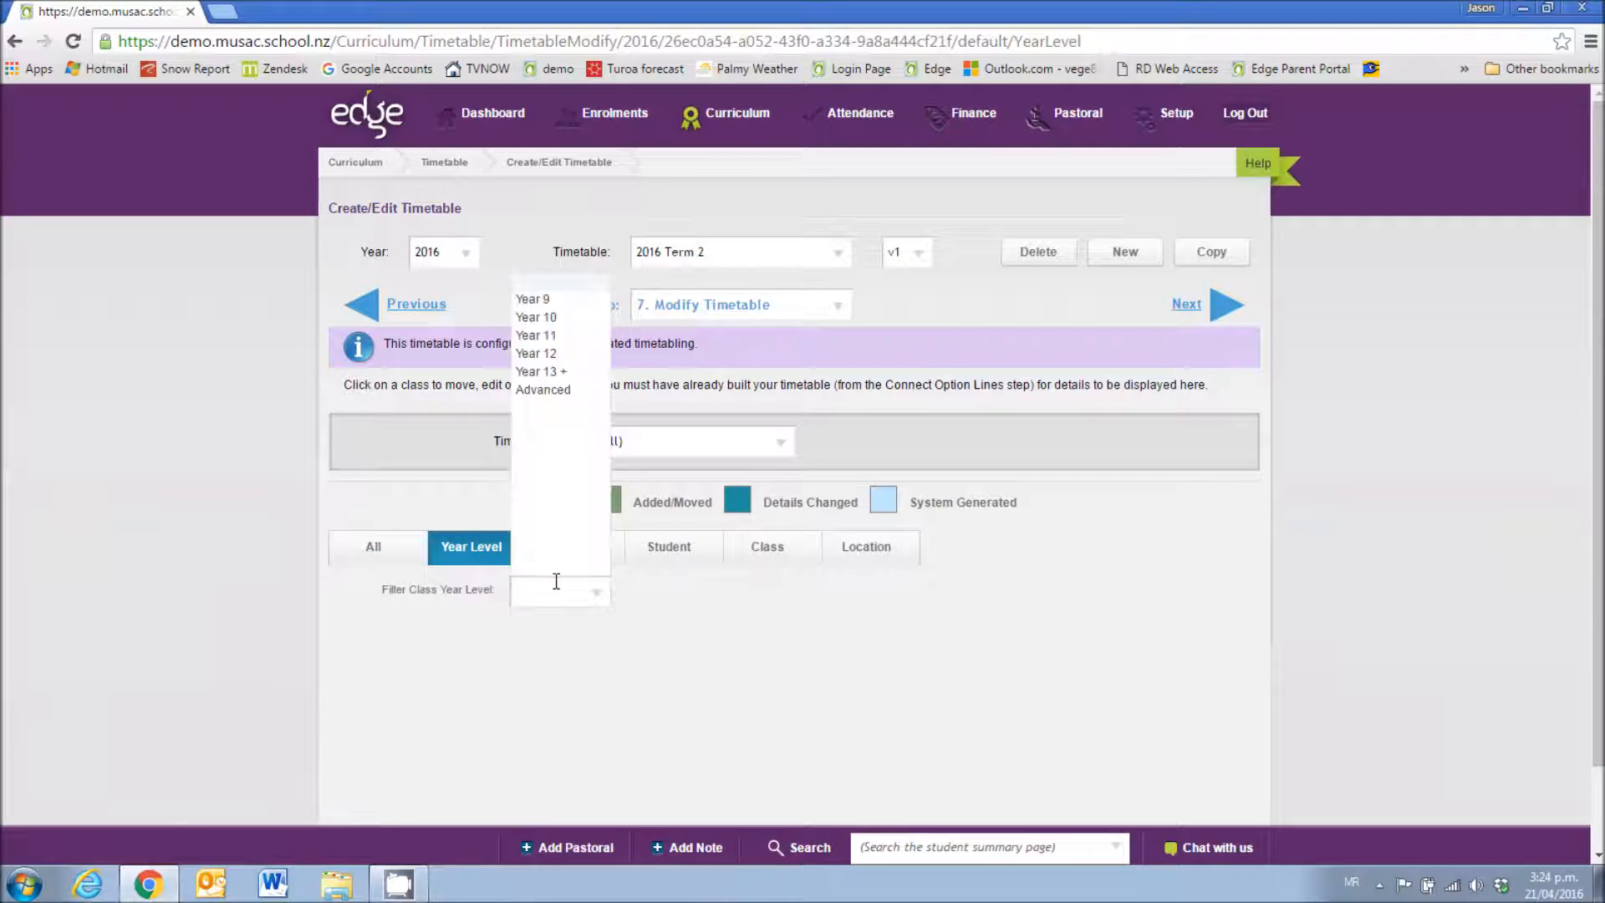
left_click(556, 323)
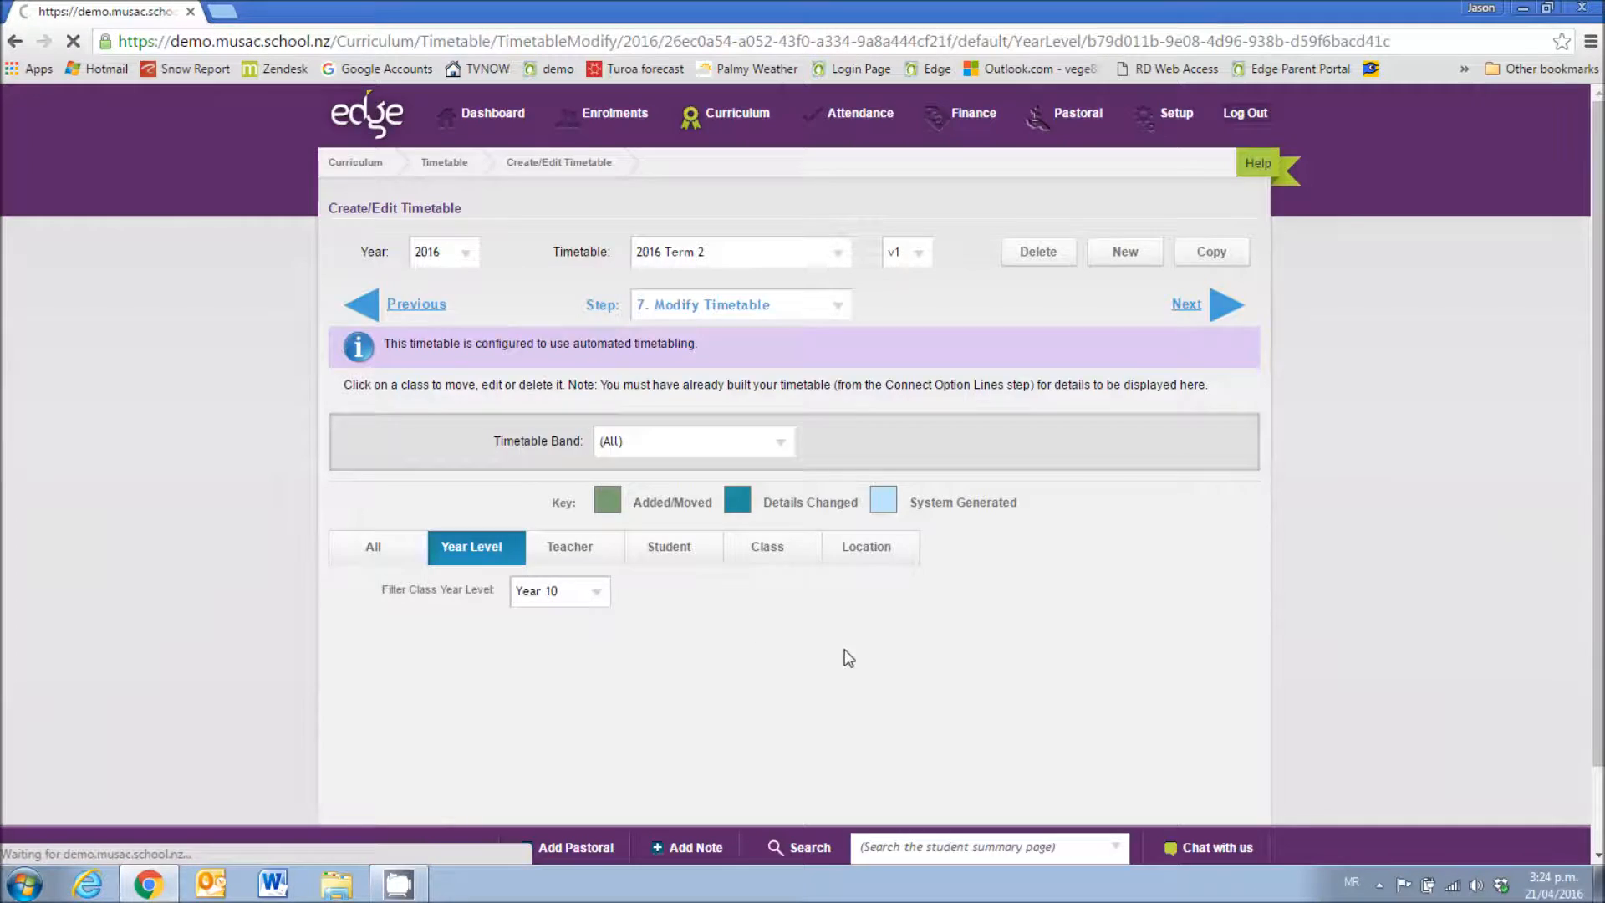
scroll(831, 690, "down", 3)
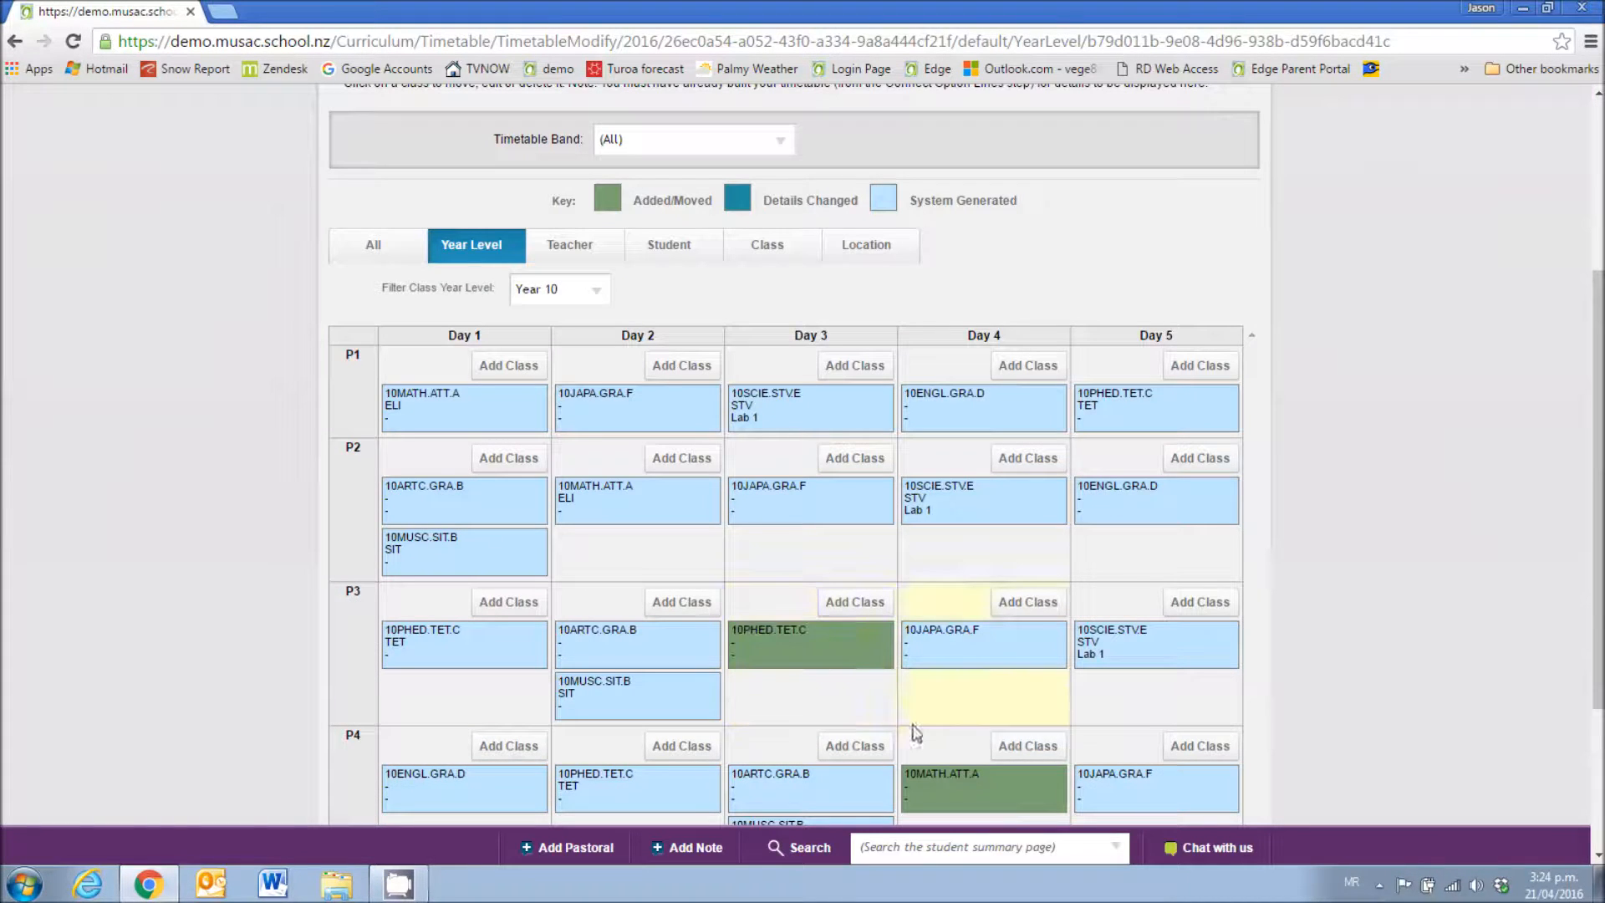
left_click(794, 660)
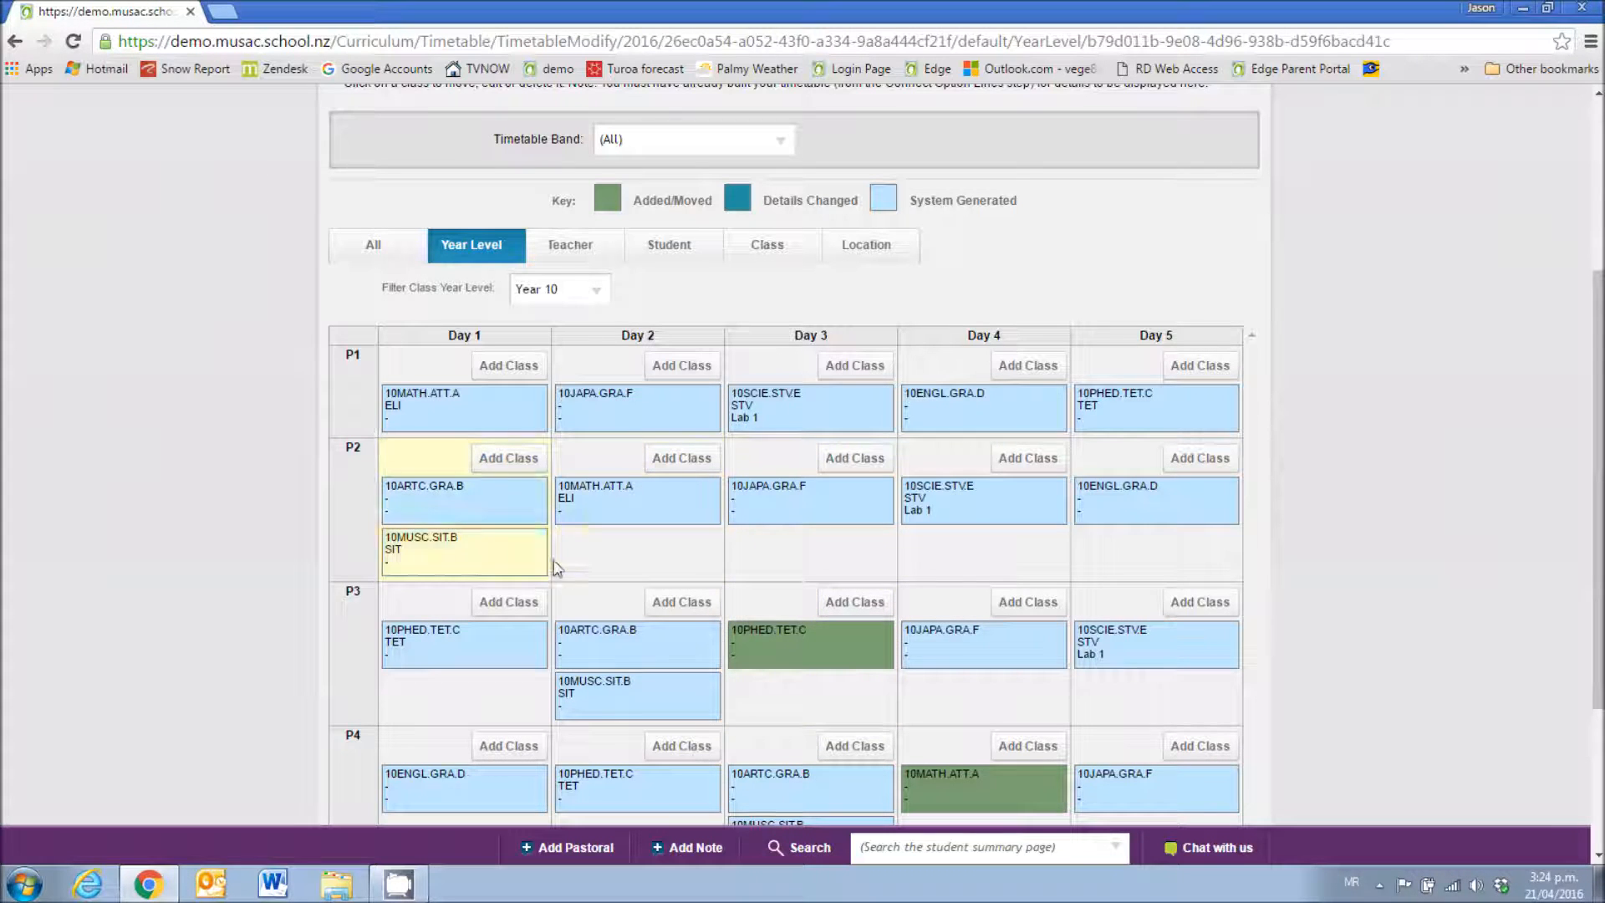
scroll(1067, 676, "down", 3)
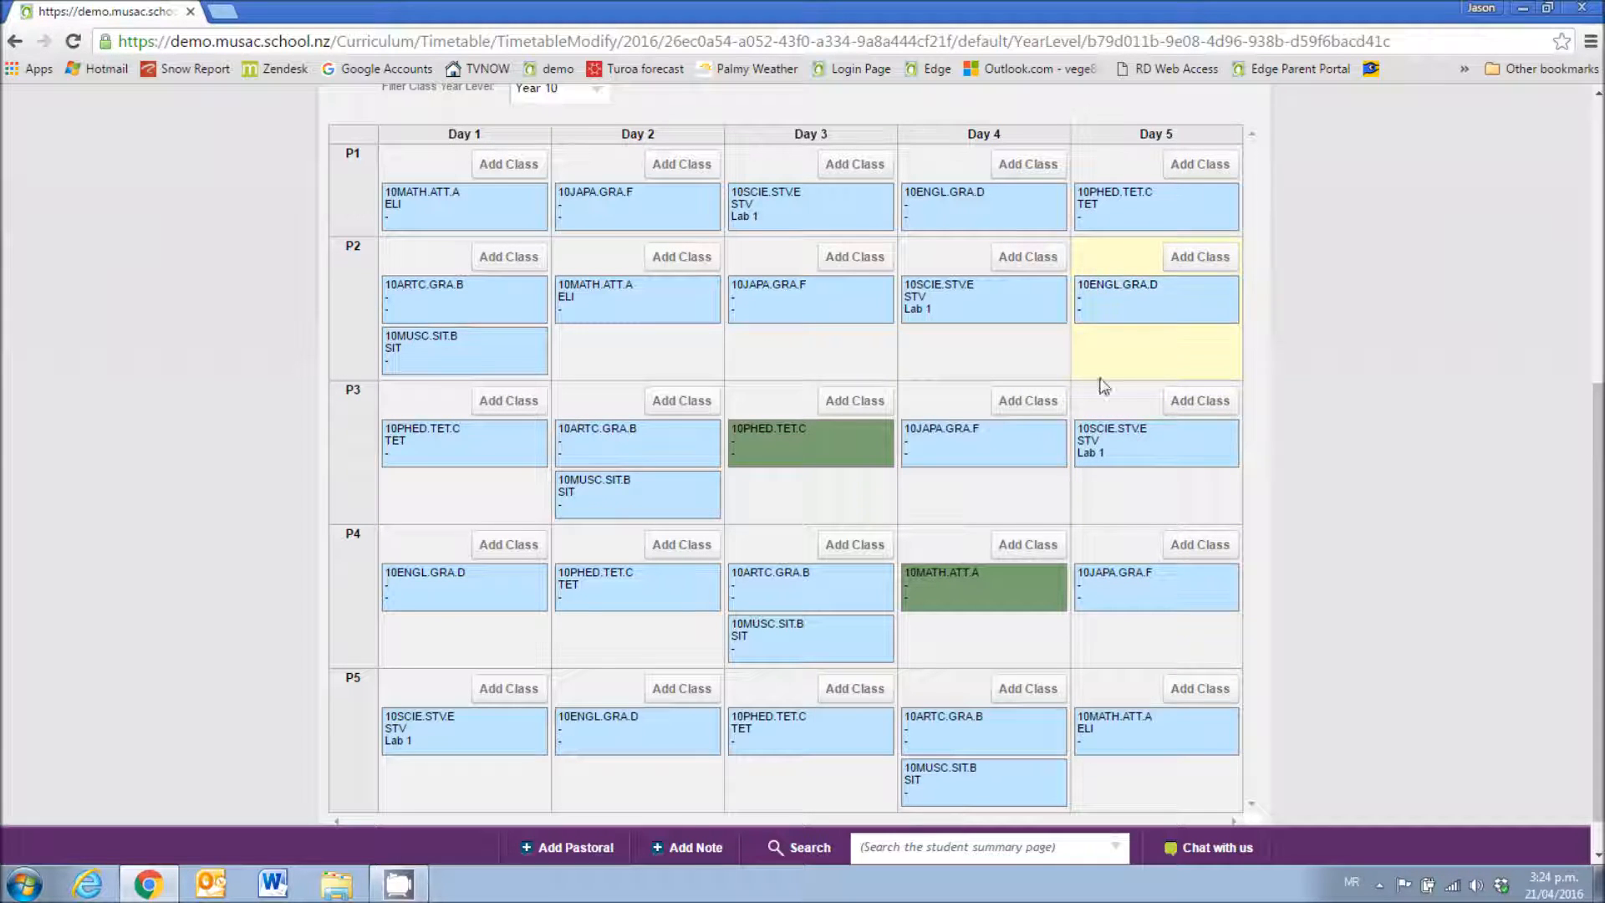
- Copy the 10PHED.TET.C class from Day 3 P3 to Day 5 P2 and Day 5 P3
left_click(772, 450)
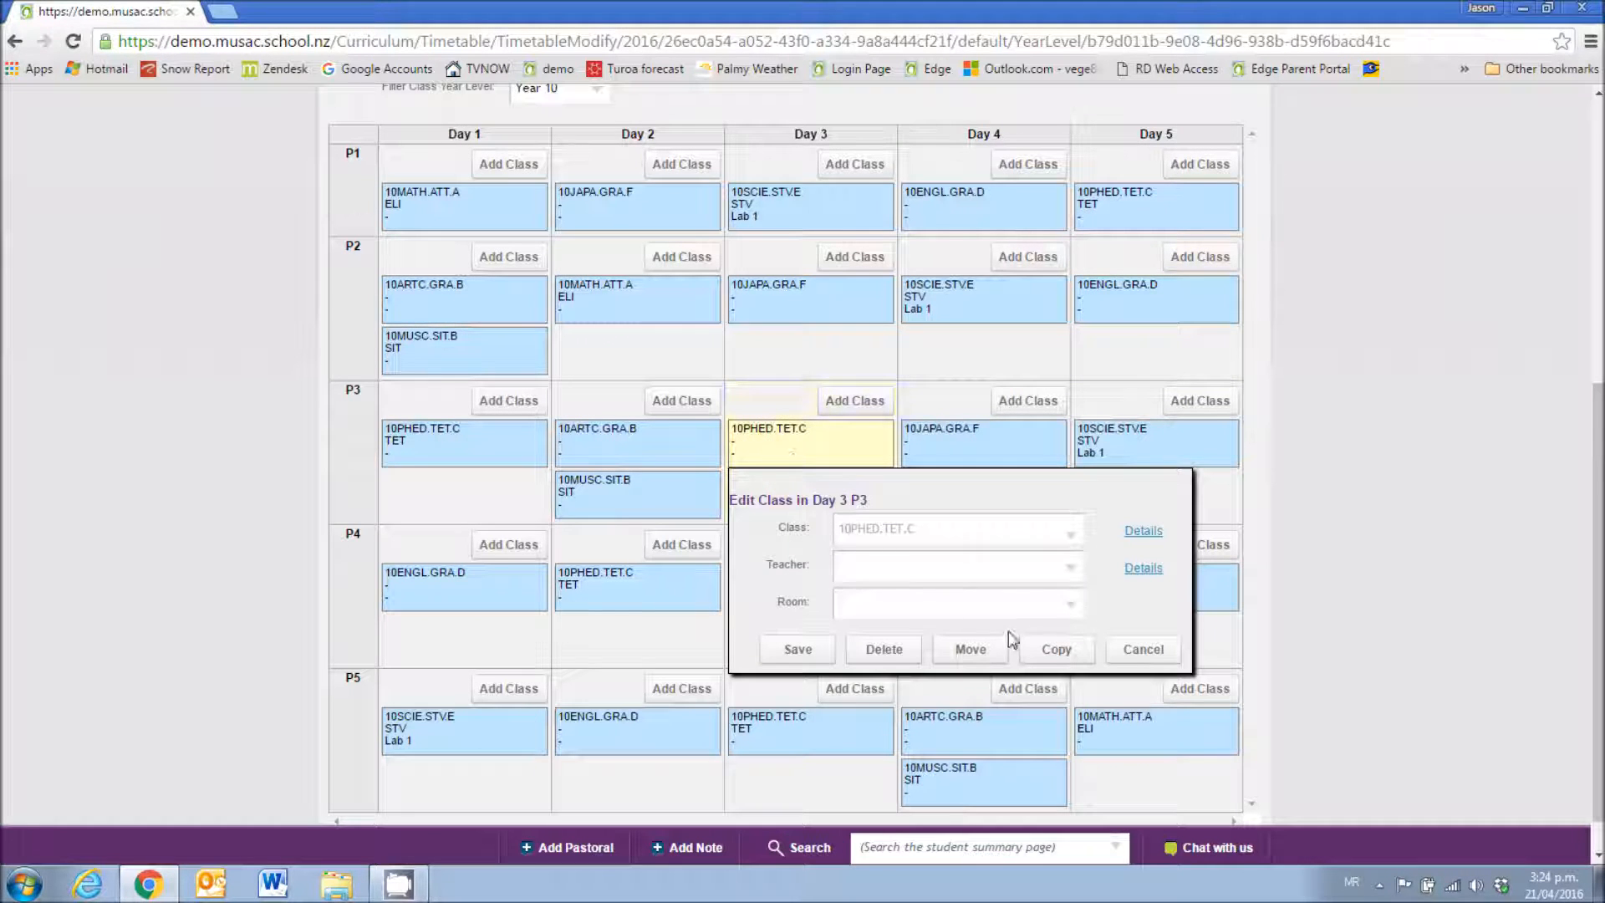
left_click(1055, 649)
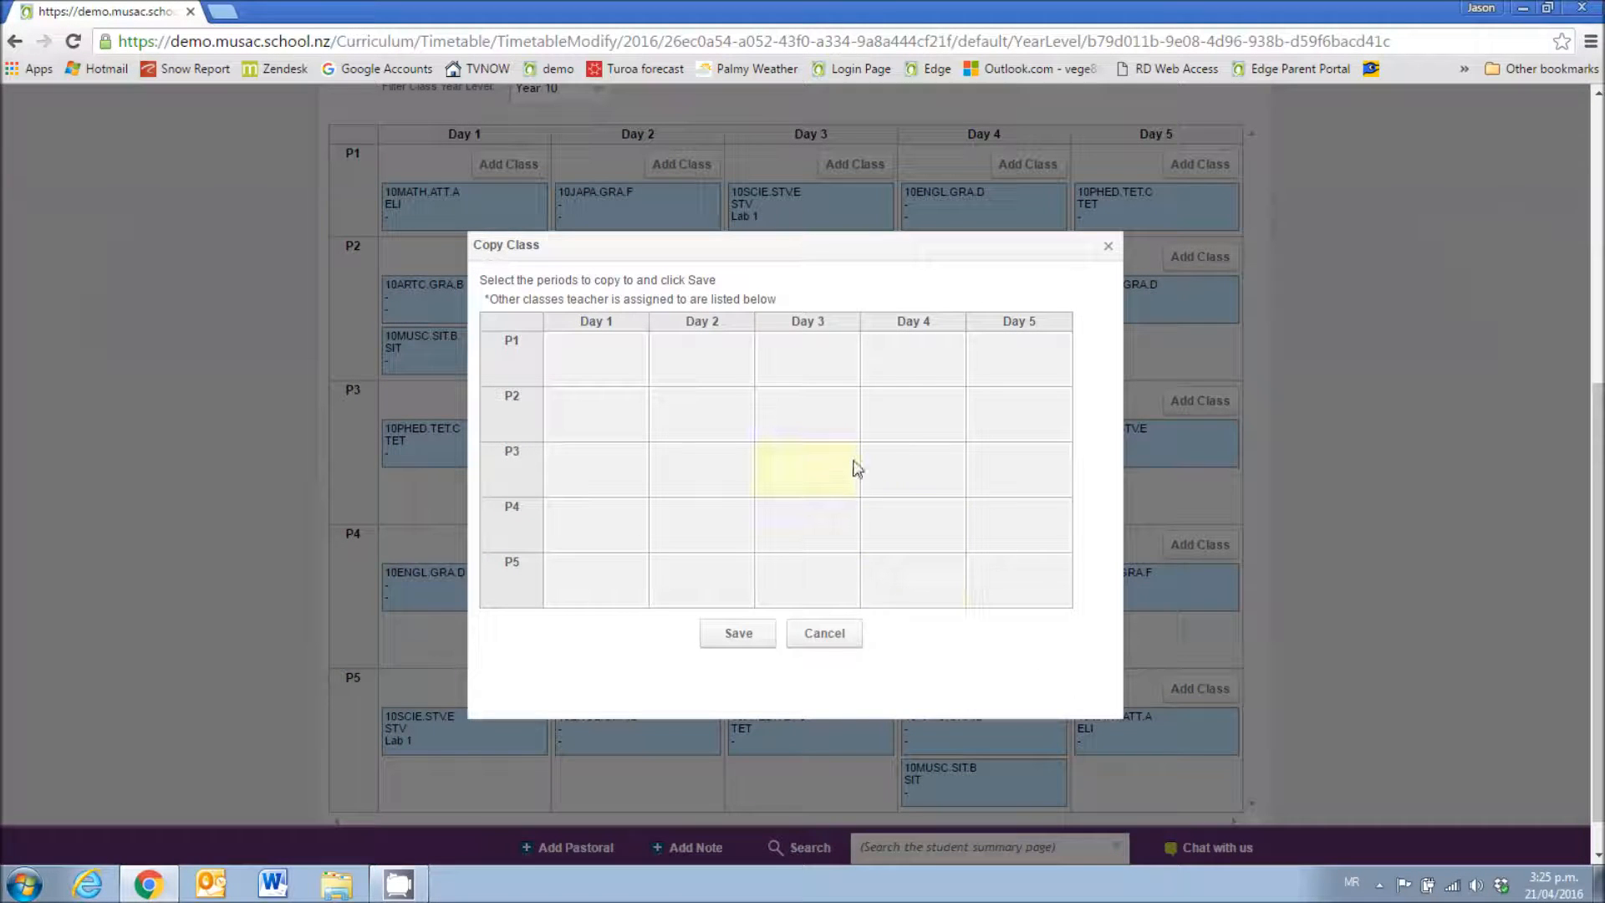
left_click_drag(936, 242, 738, 220)
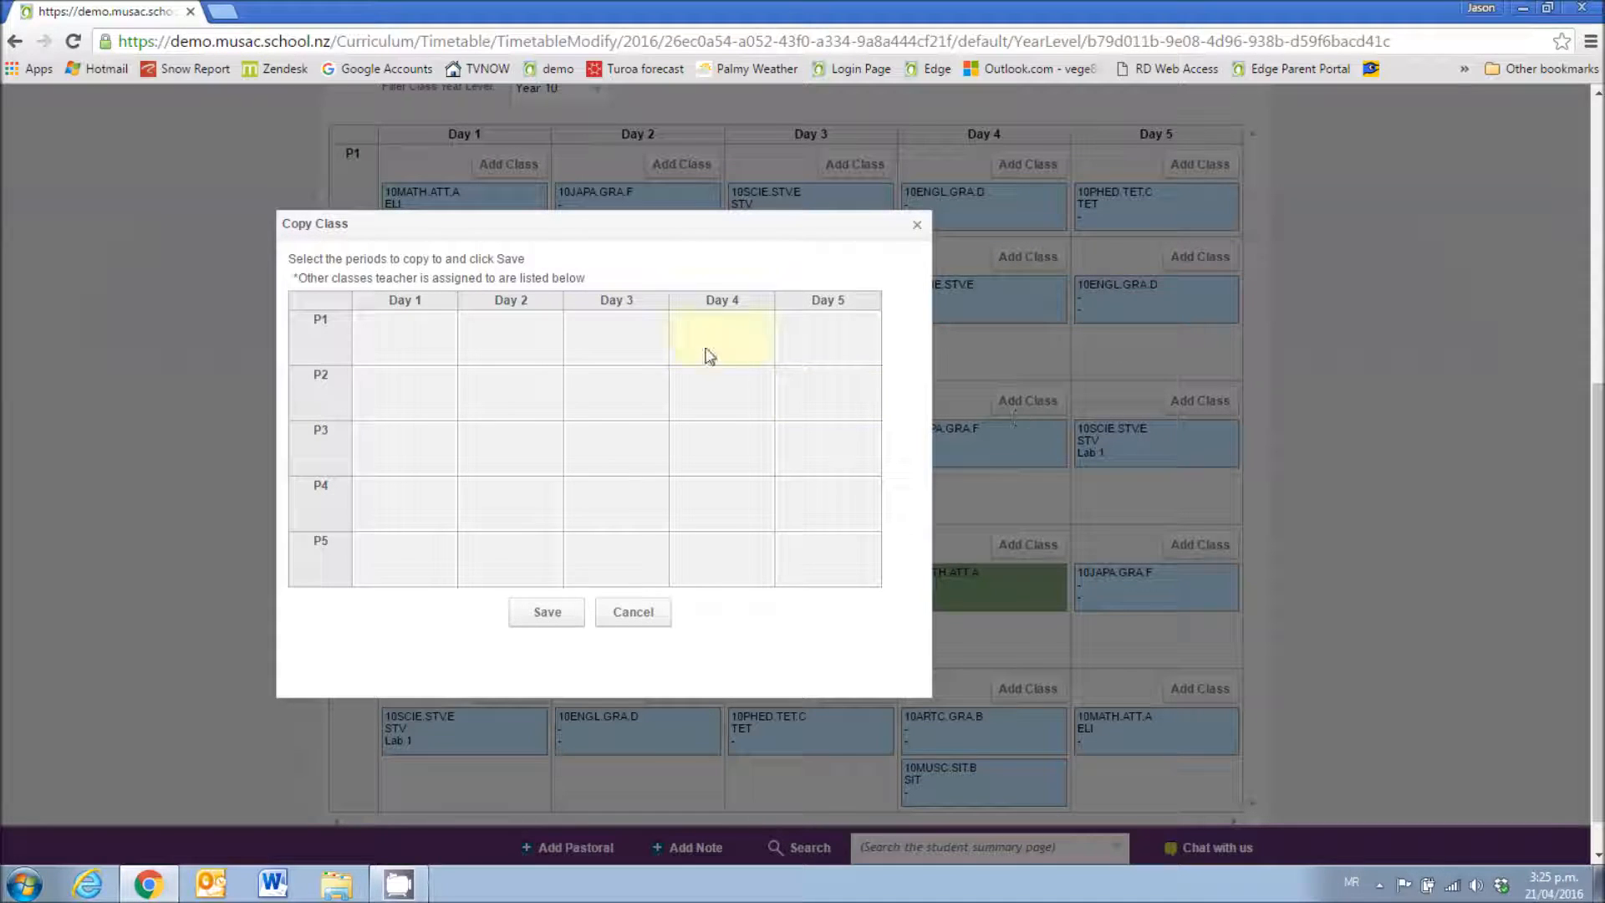
left_click(827, 396)
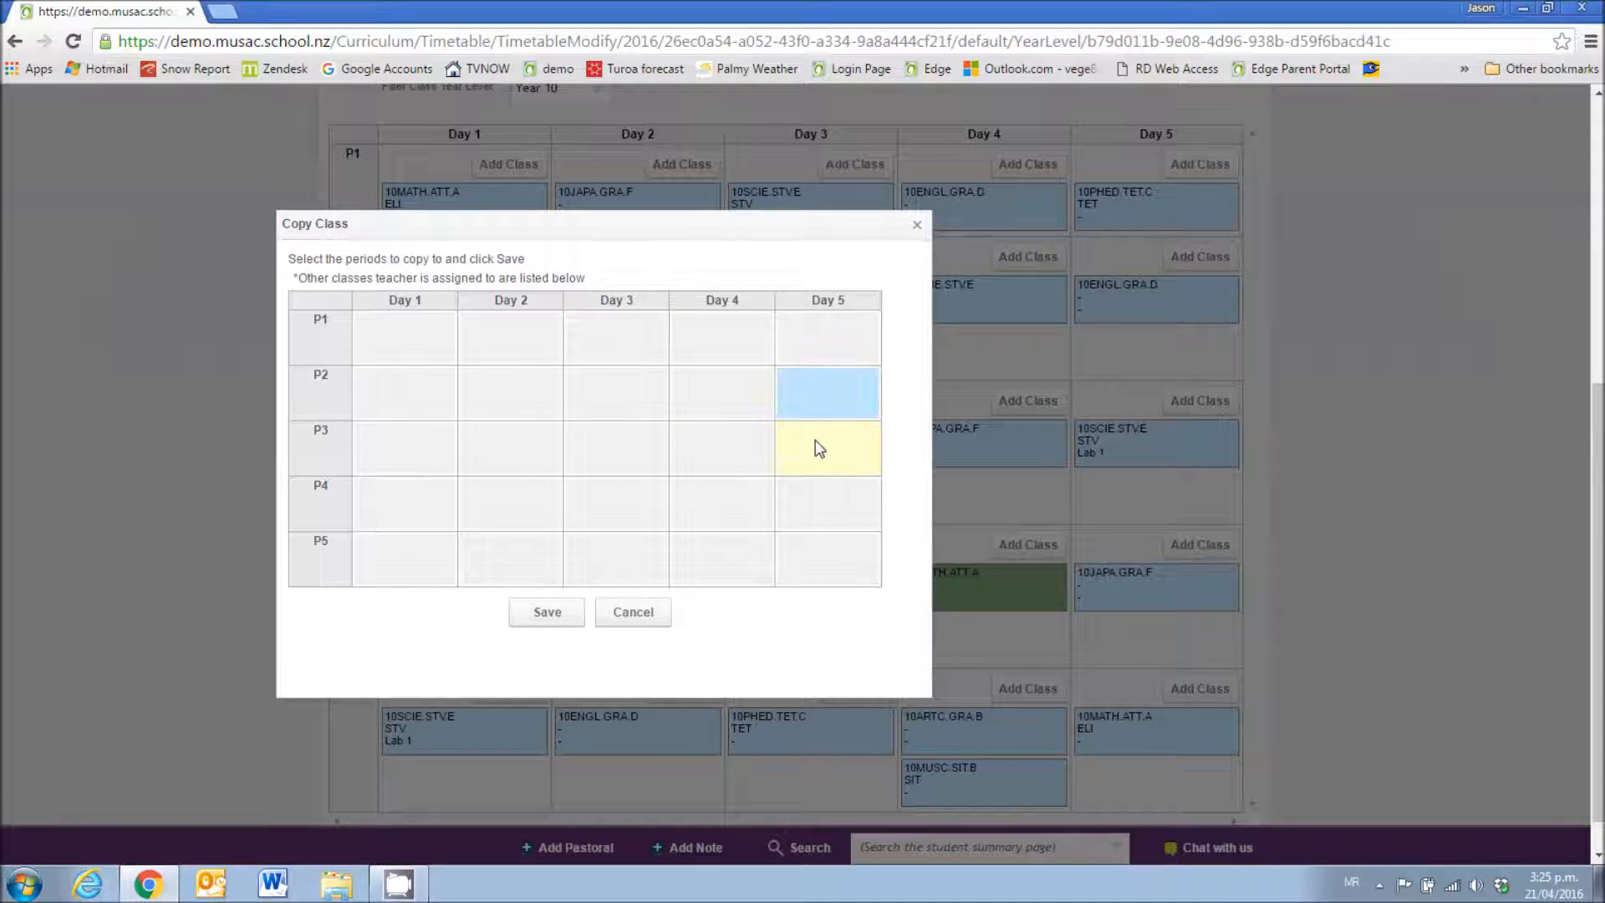
left_click(546, 614)
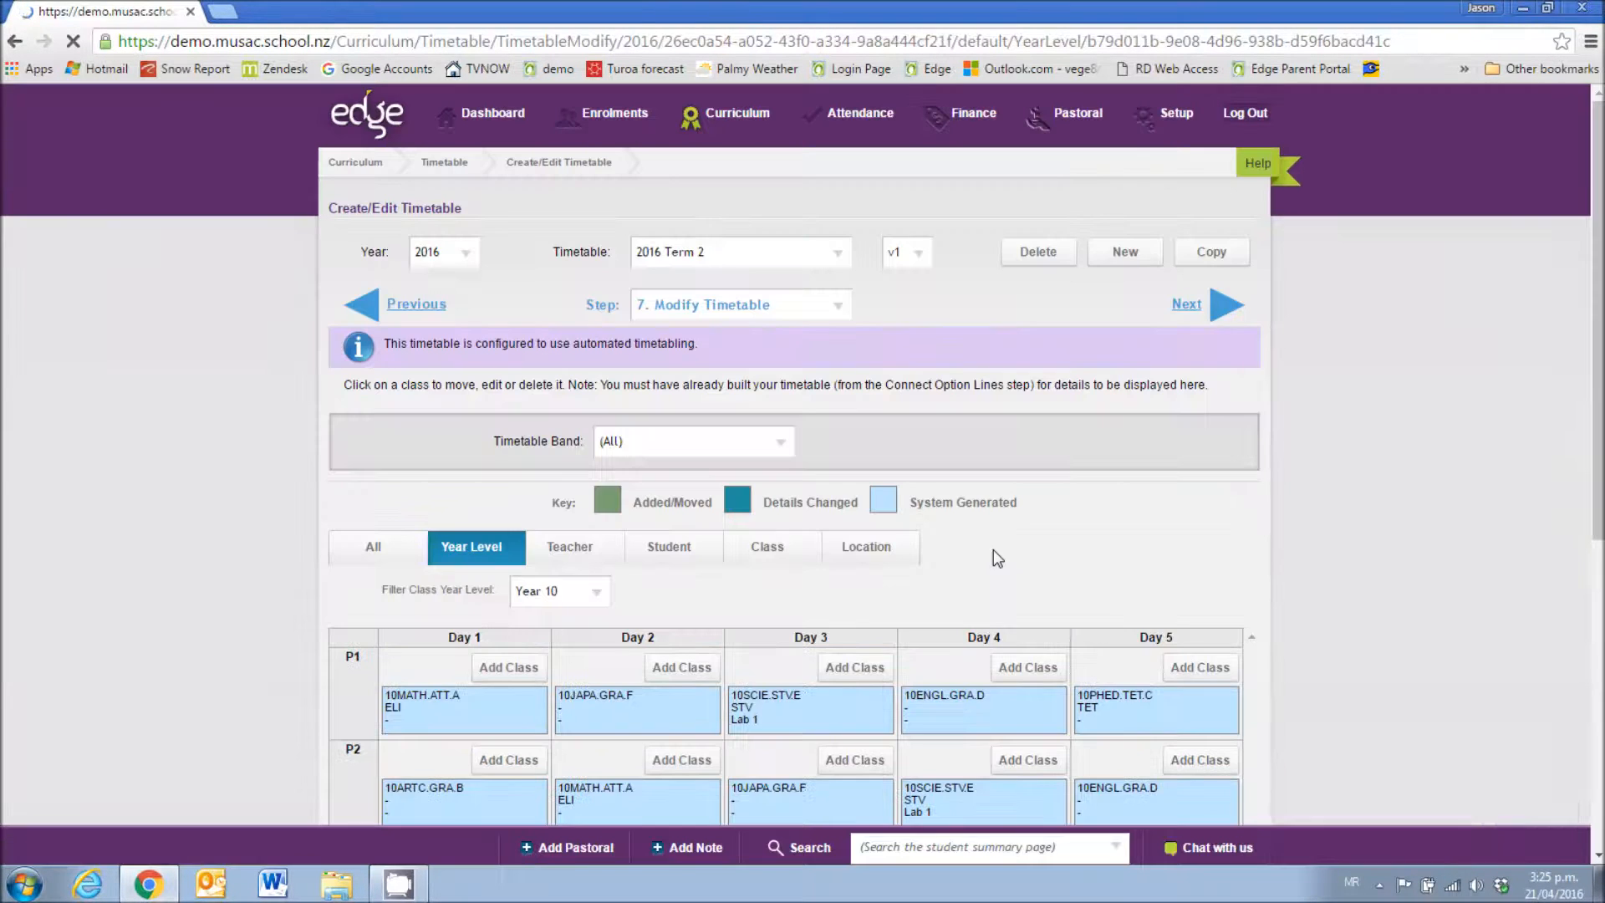
scroll(1177, 488, "down", 6)
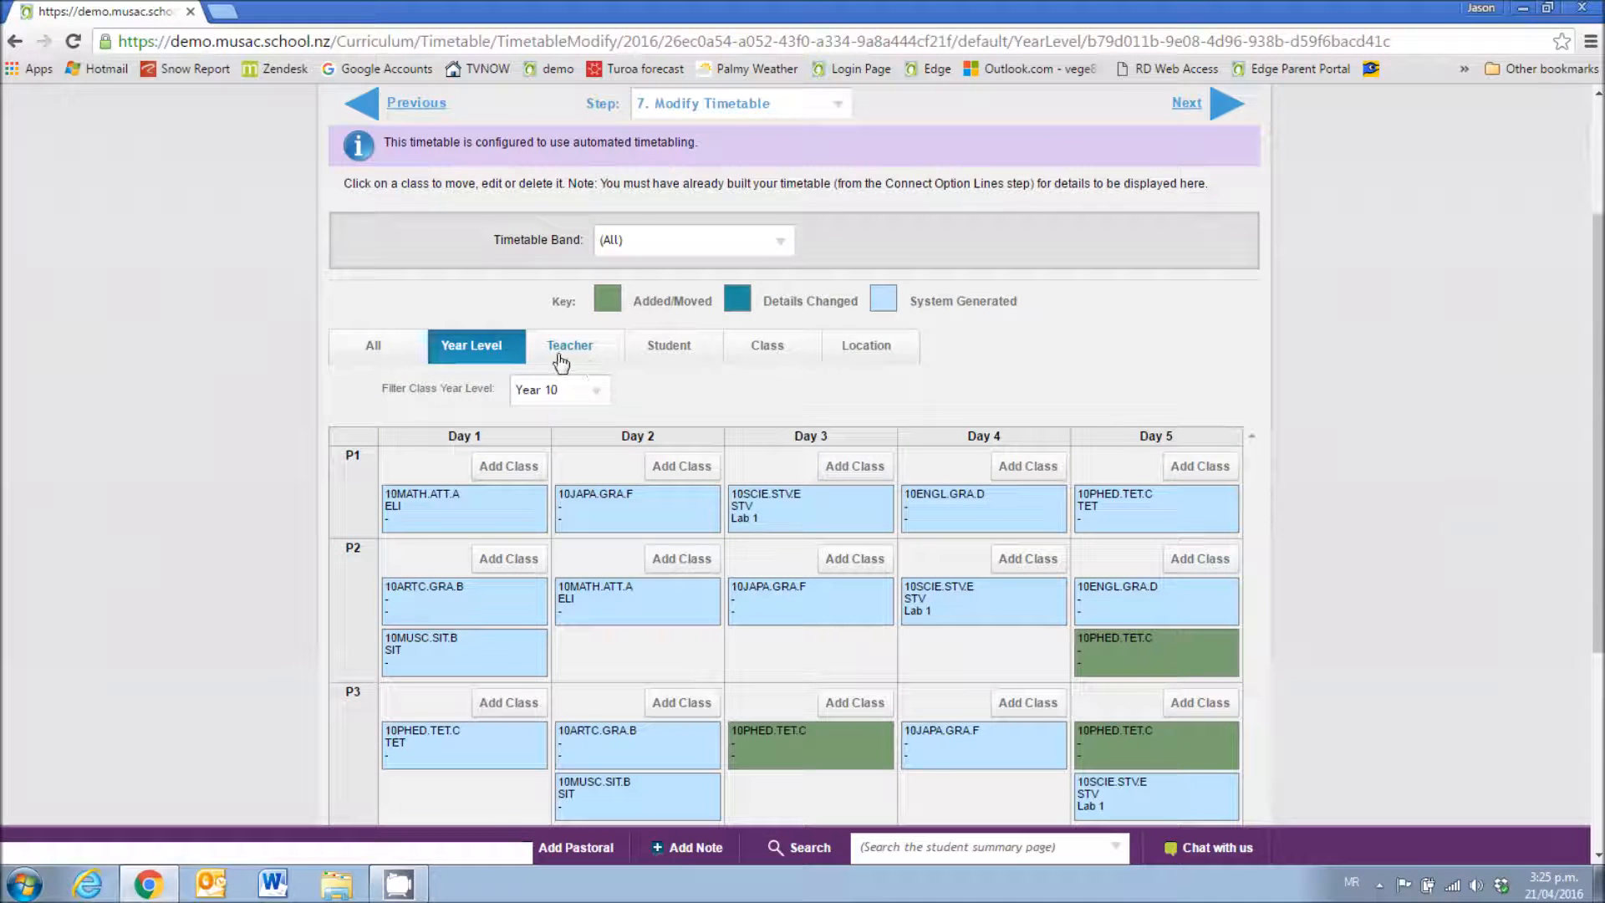
- Look at the teacher view of the timetable and its print option, followed by the student view
left_click(565, 354)
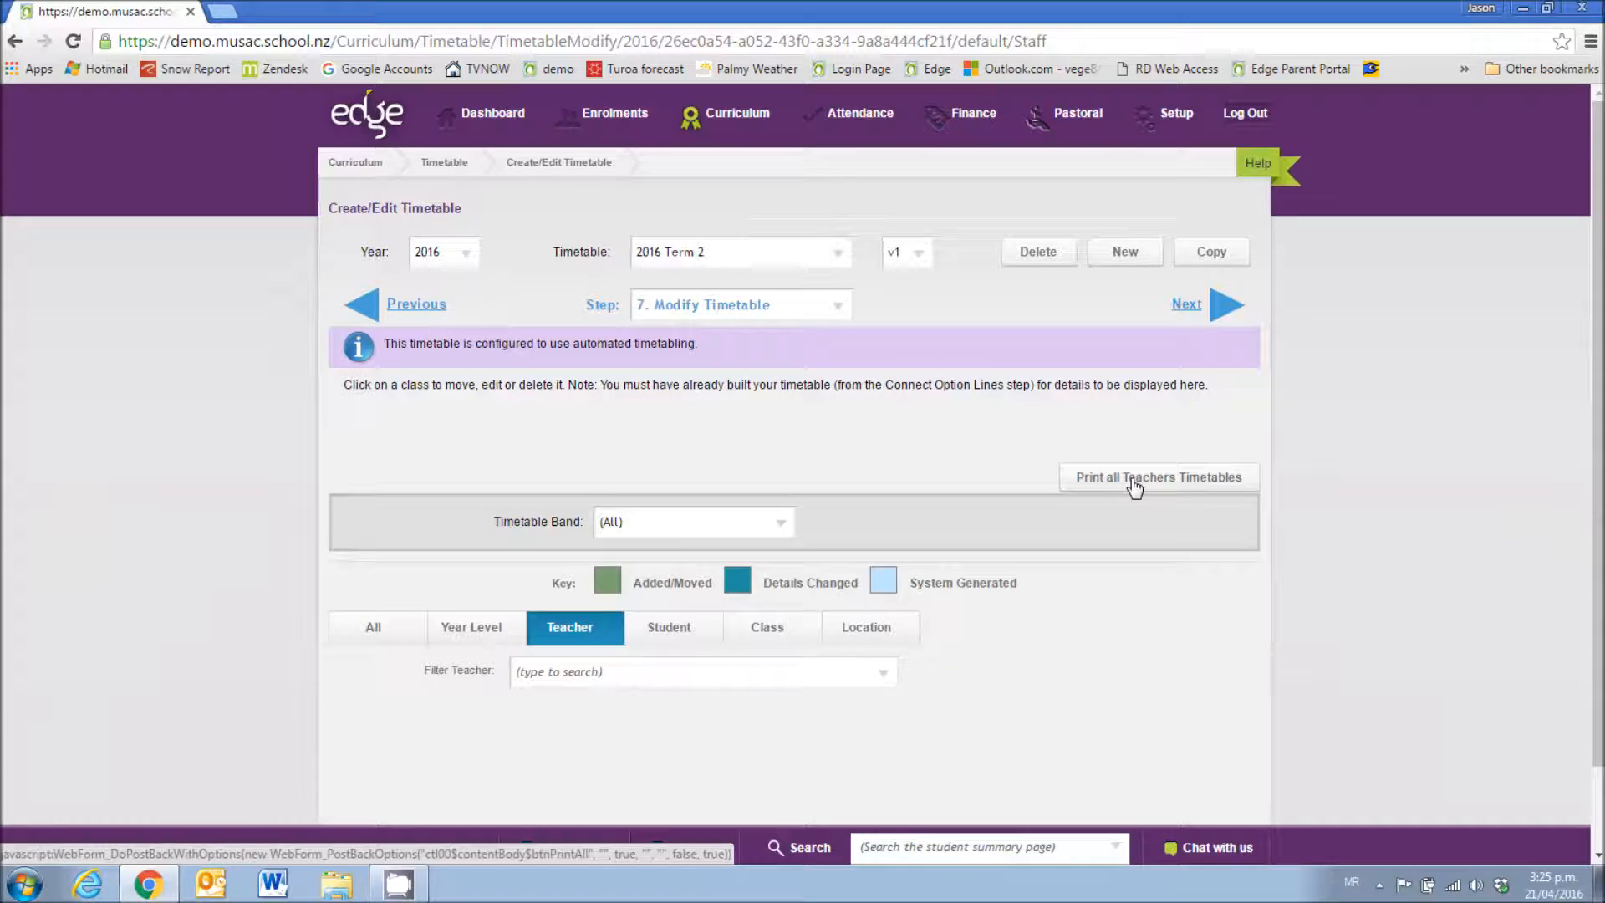
left_click(687, 637)
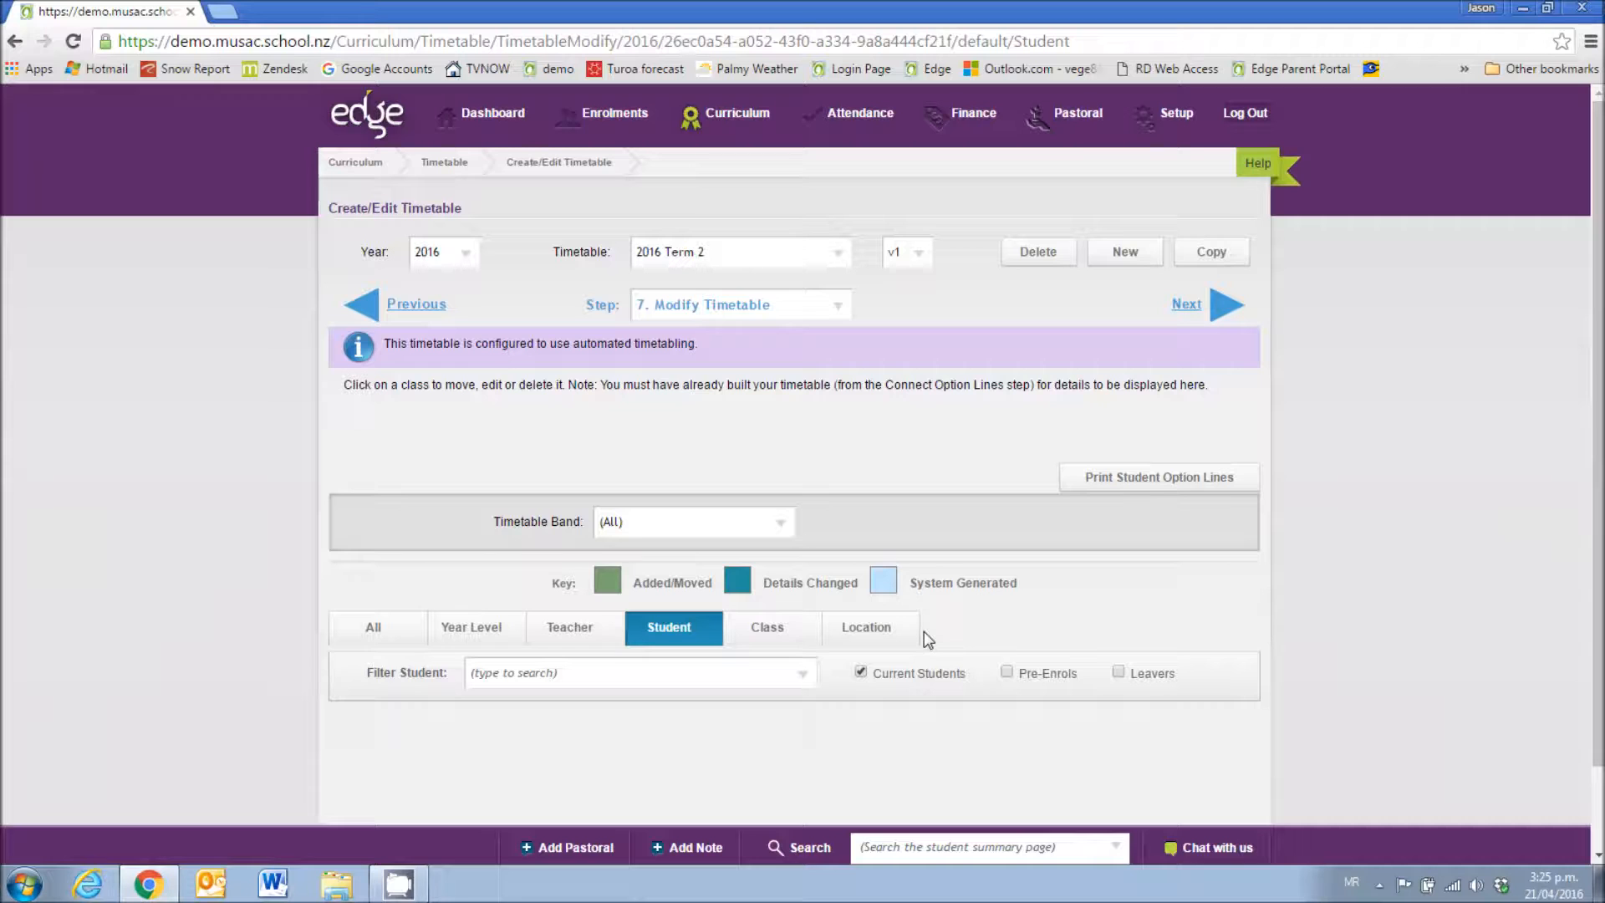
- Advance the 2016 Term 2 timetable to the Activate step and examine the term's calendar details
left_click(1222, 306)
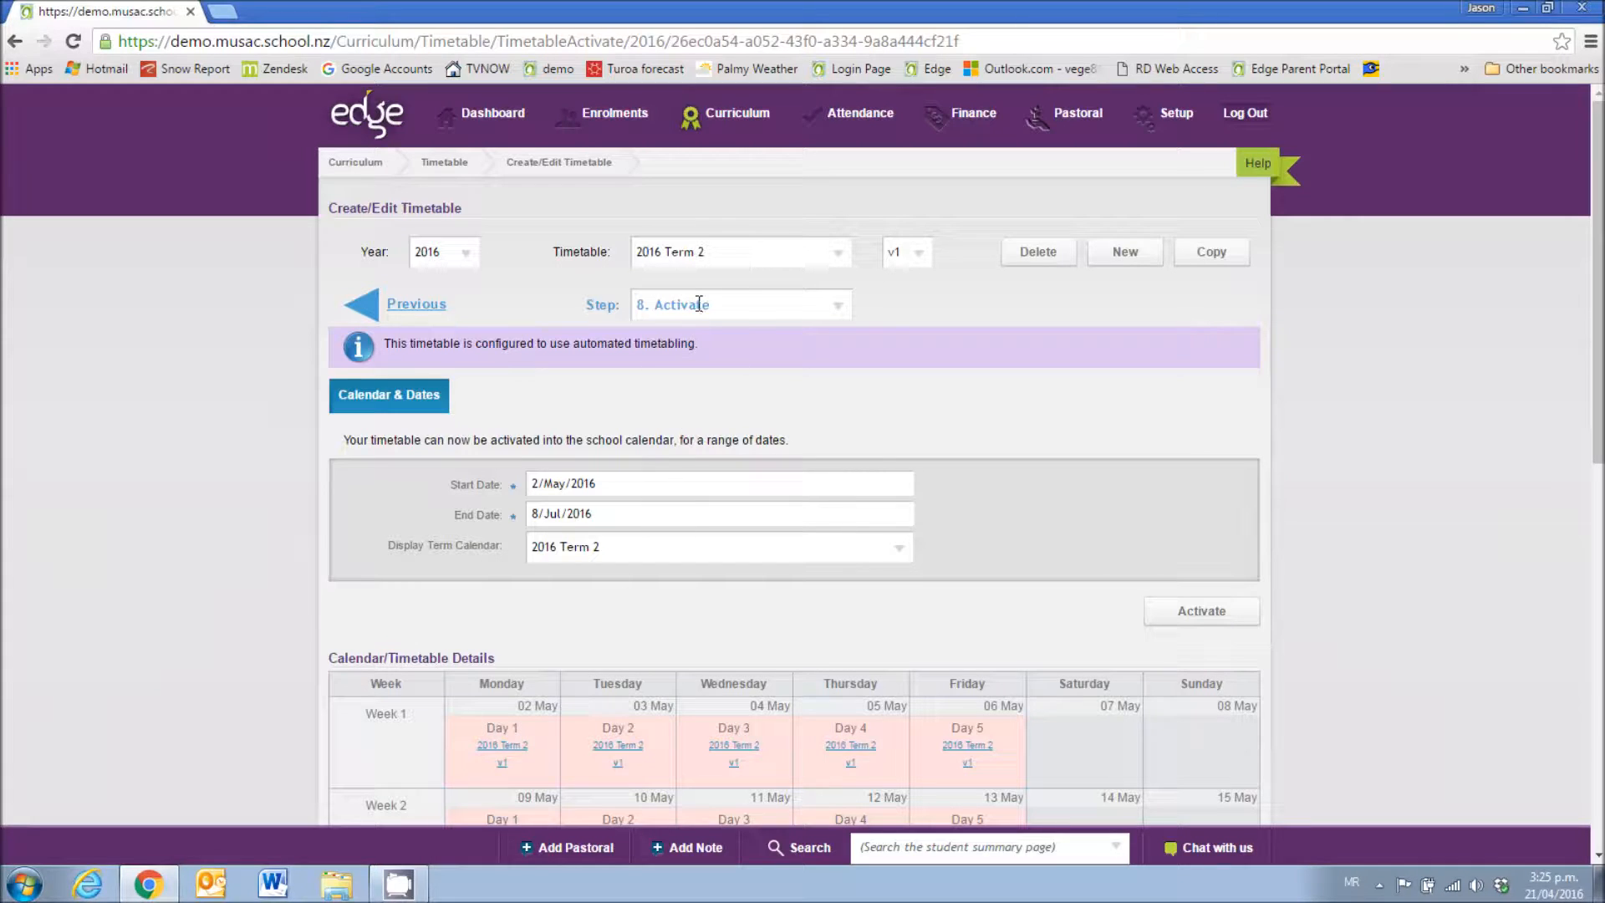
scroll(619, 635, "down", 6)
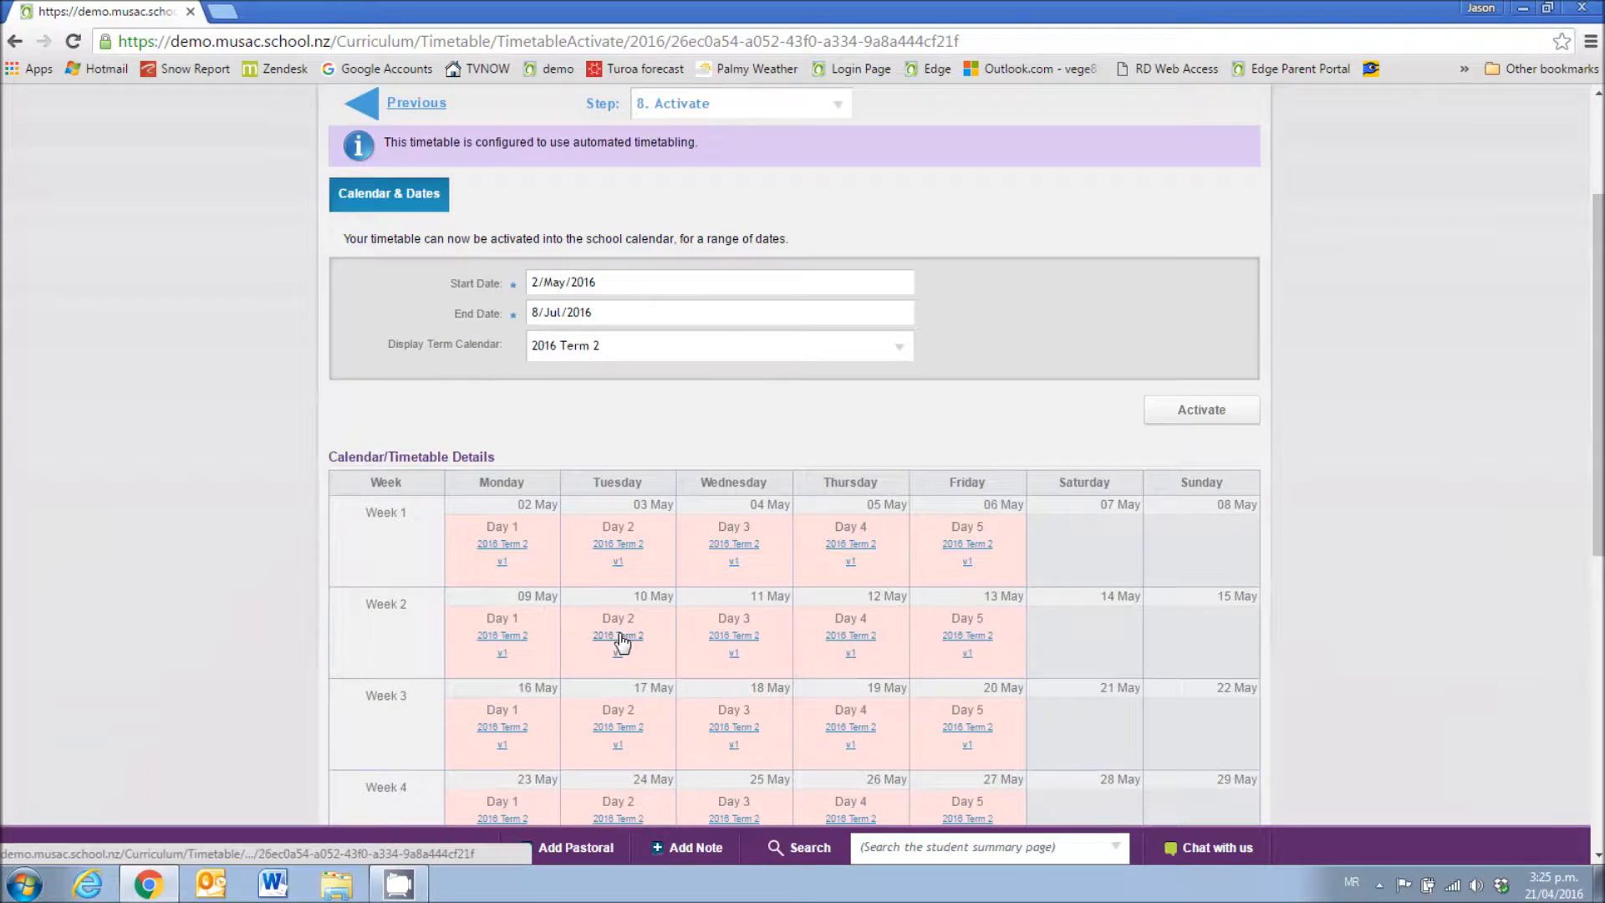
scroll(619, 633, "up", 5)
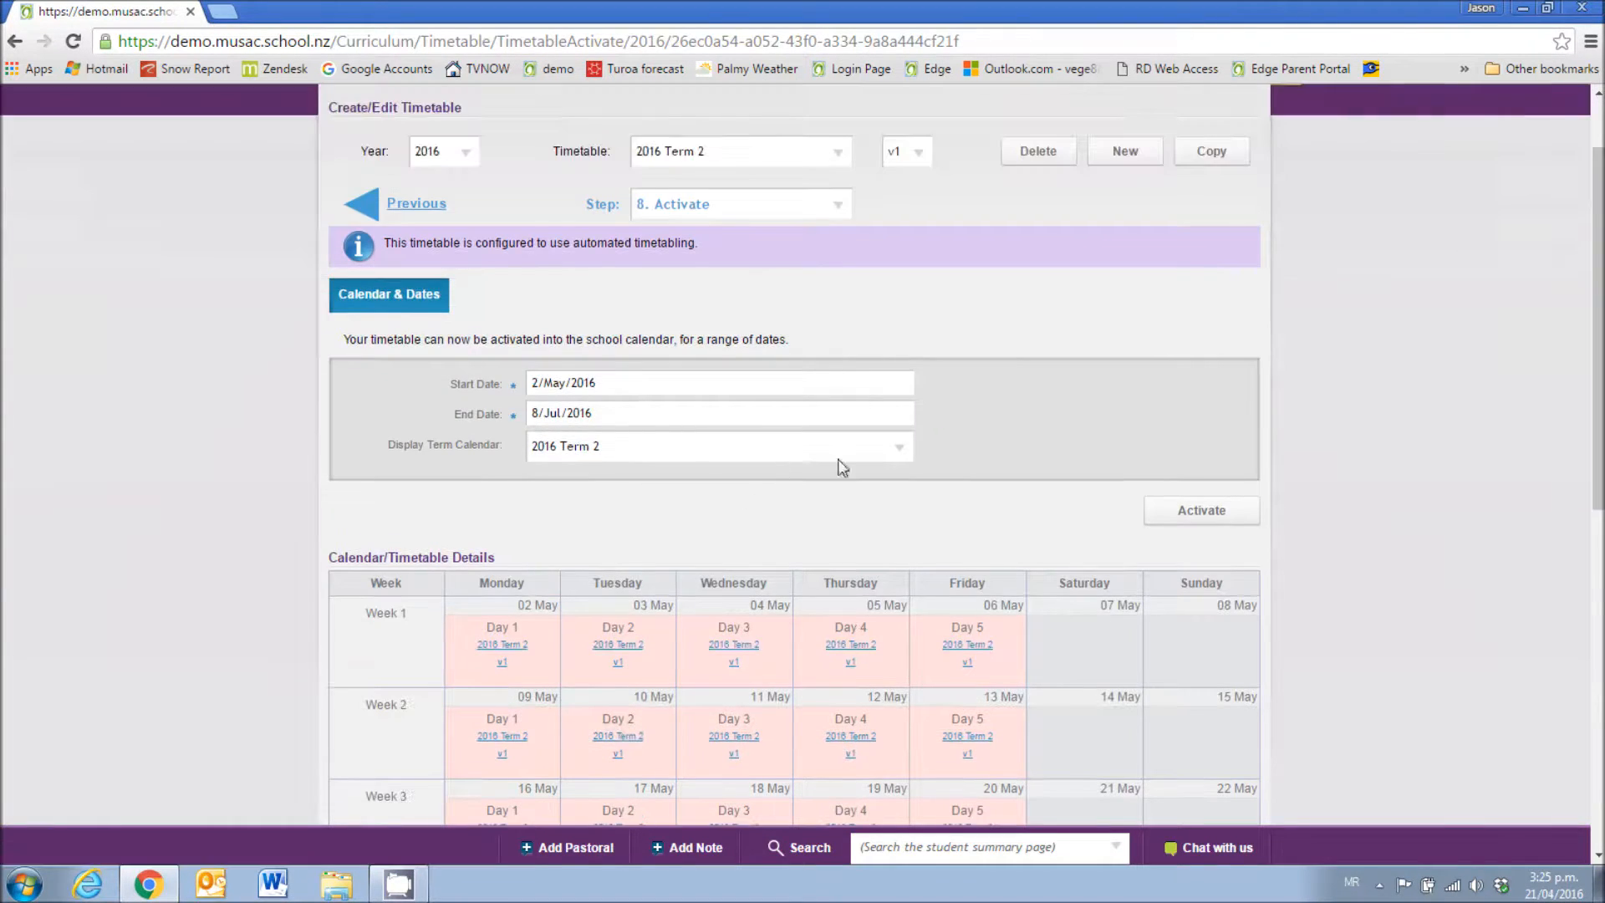
- Display the 2016 Term 3 calendar and activate the timetable for that term's dates, 25/Jul/2016 to 23/Sep/2016
left_click(896, 455)
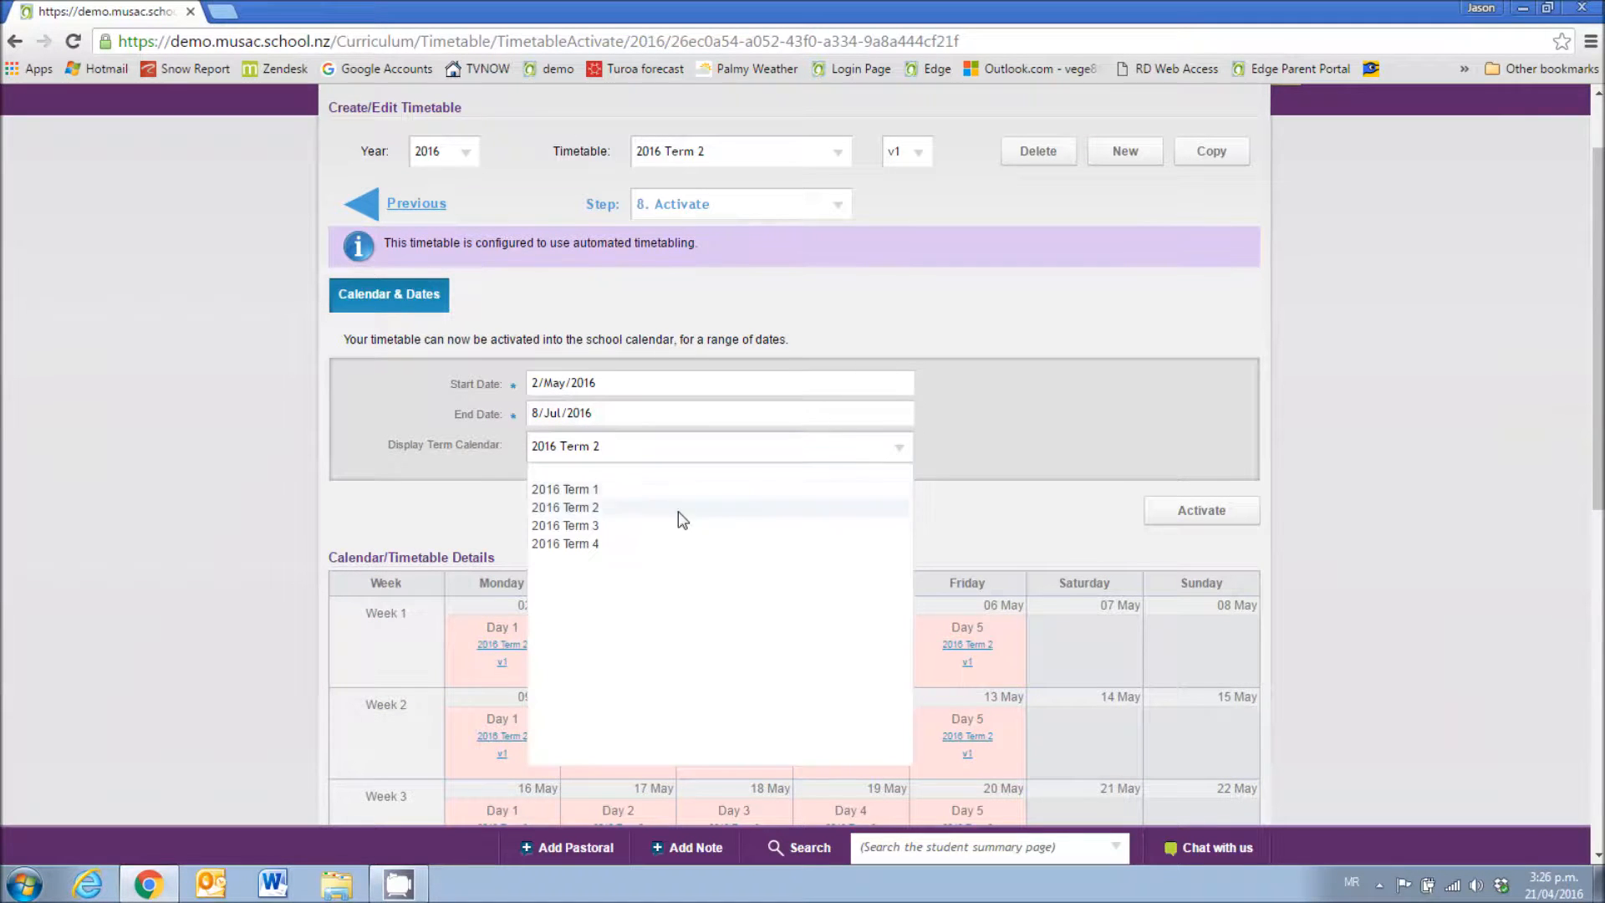
left_click(635, 530)
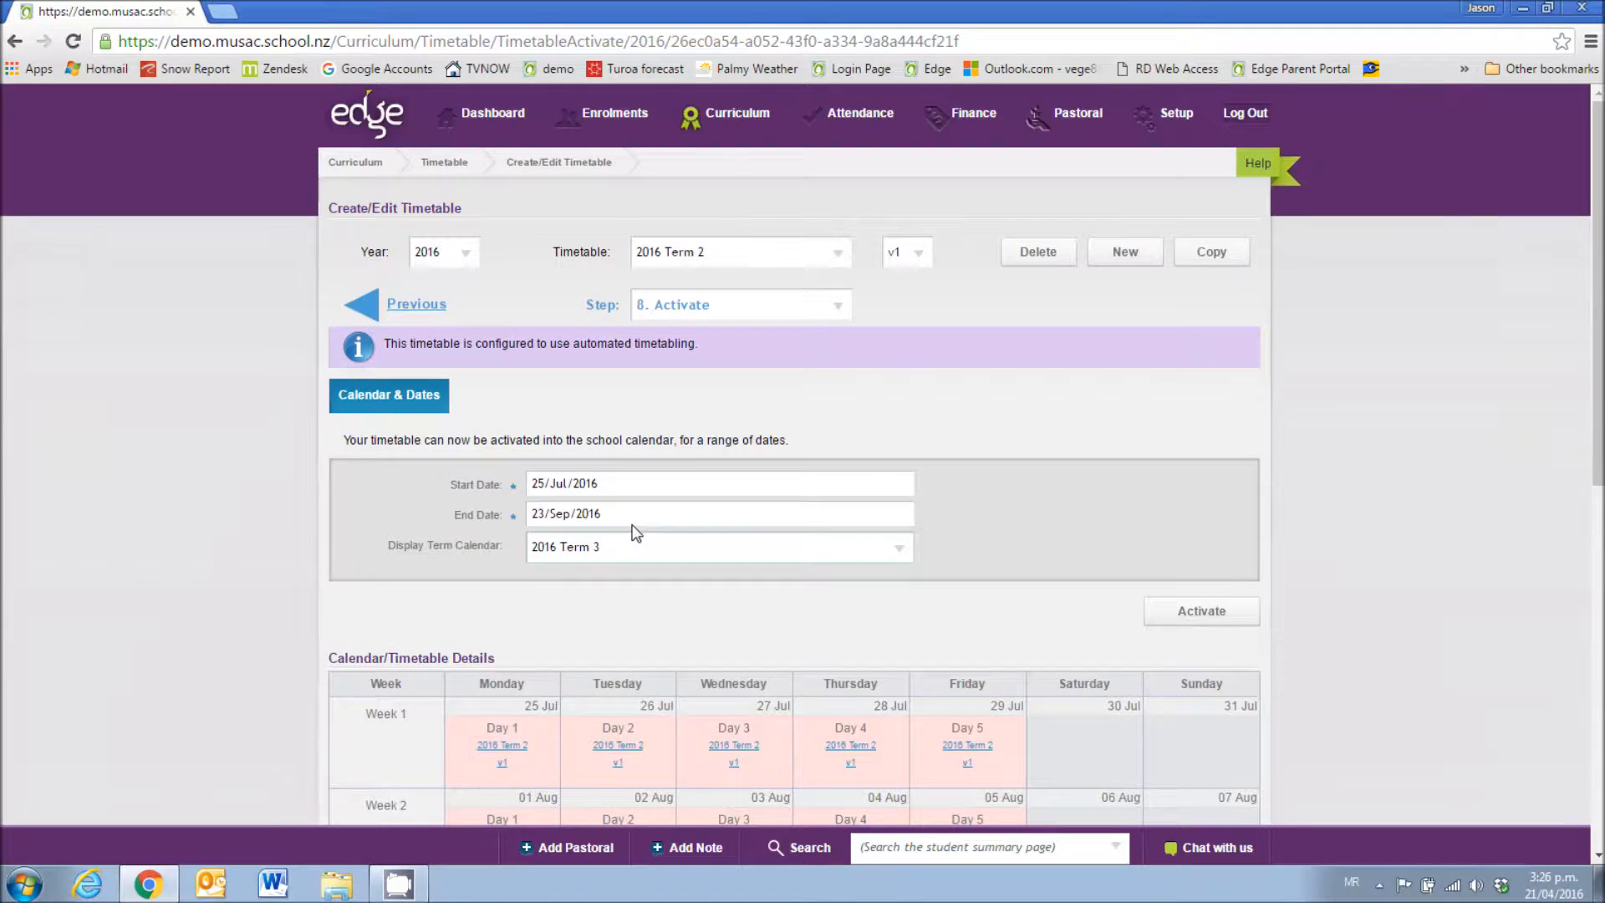
scroll(795, 559, "down", 5)
scroll(802, 568, "up", 3)
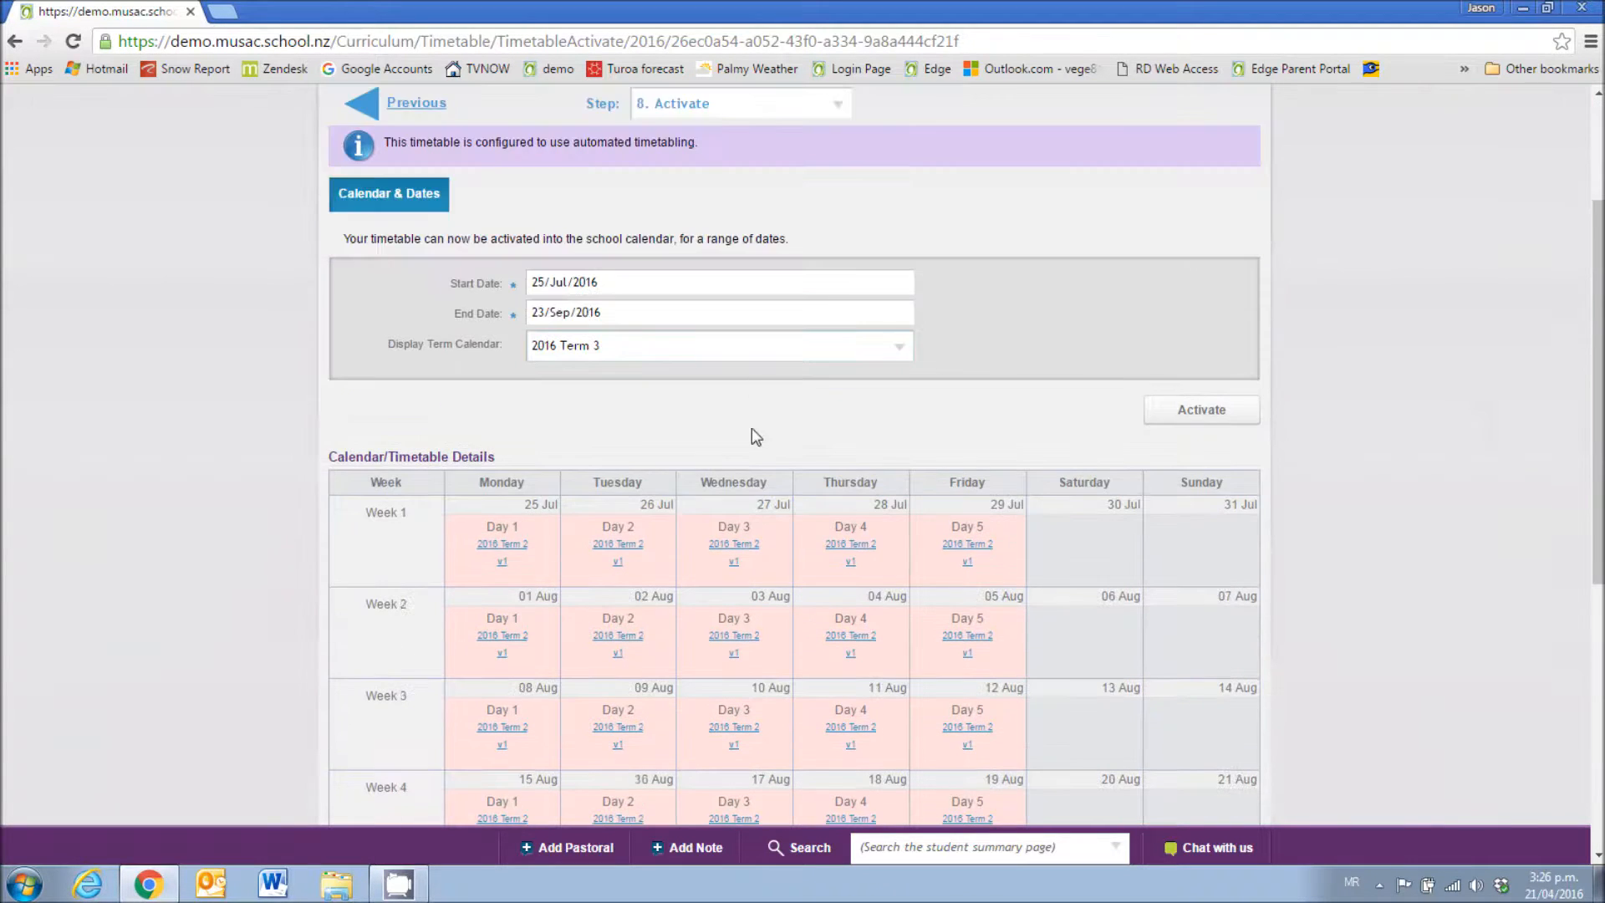
left_click(1196, 410)
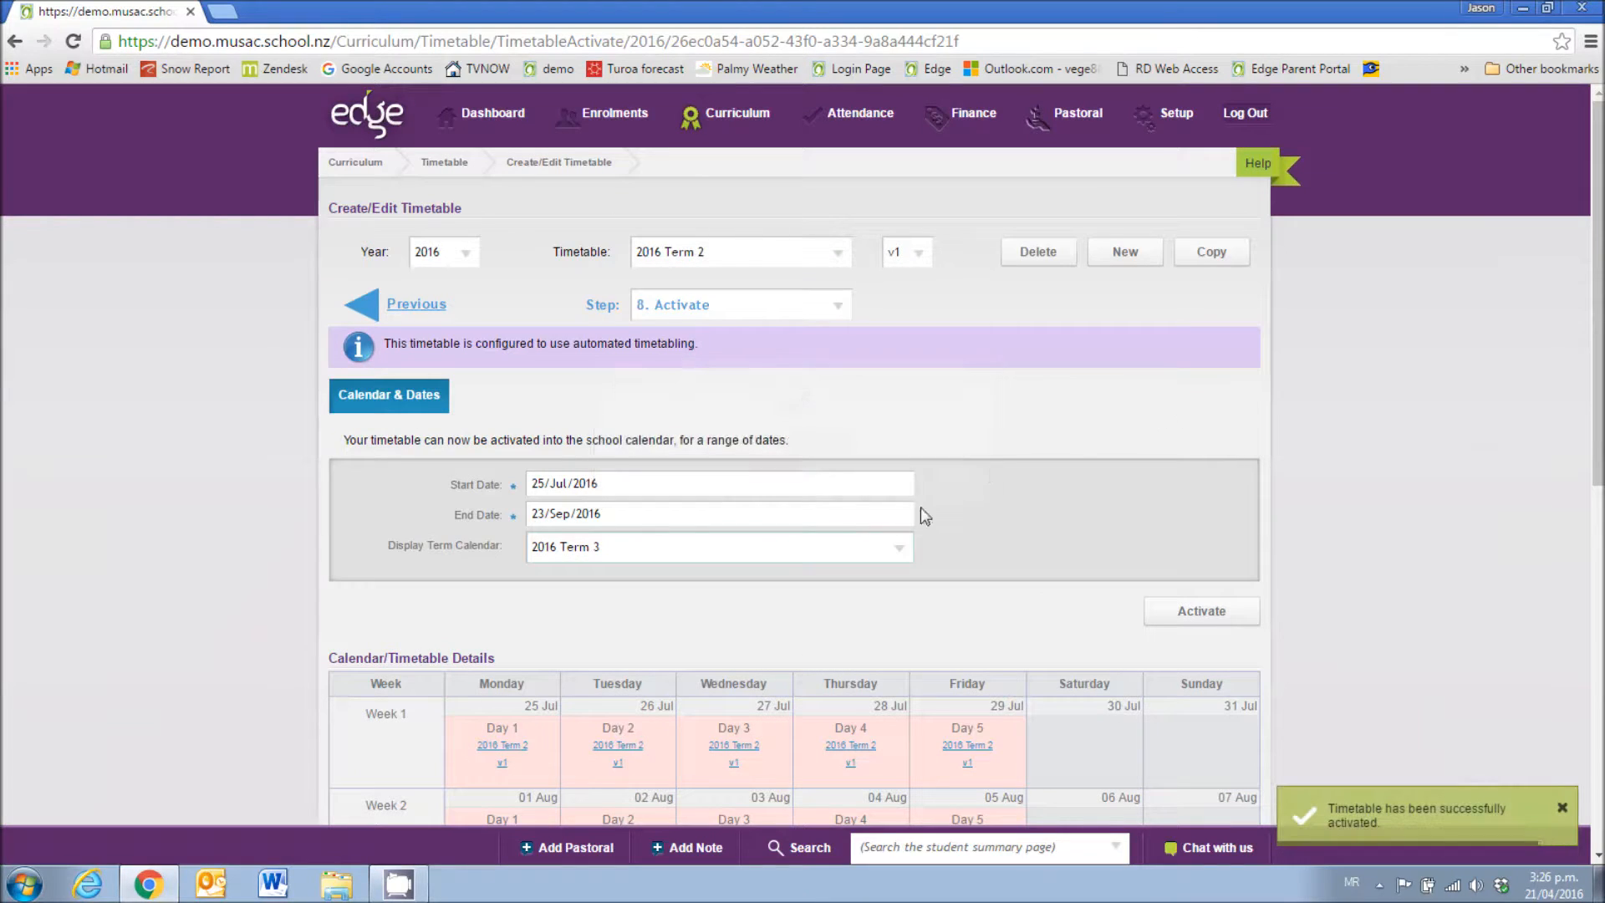
- Display the 2016 Term 4 calendar, activate the timetable from 10/Oct/2016 to 16/Dec/2016 and check the weekly calendar
left_click(902, 555)
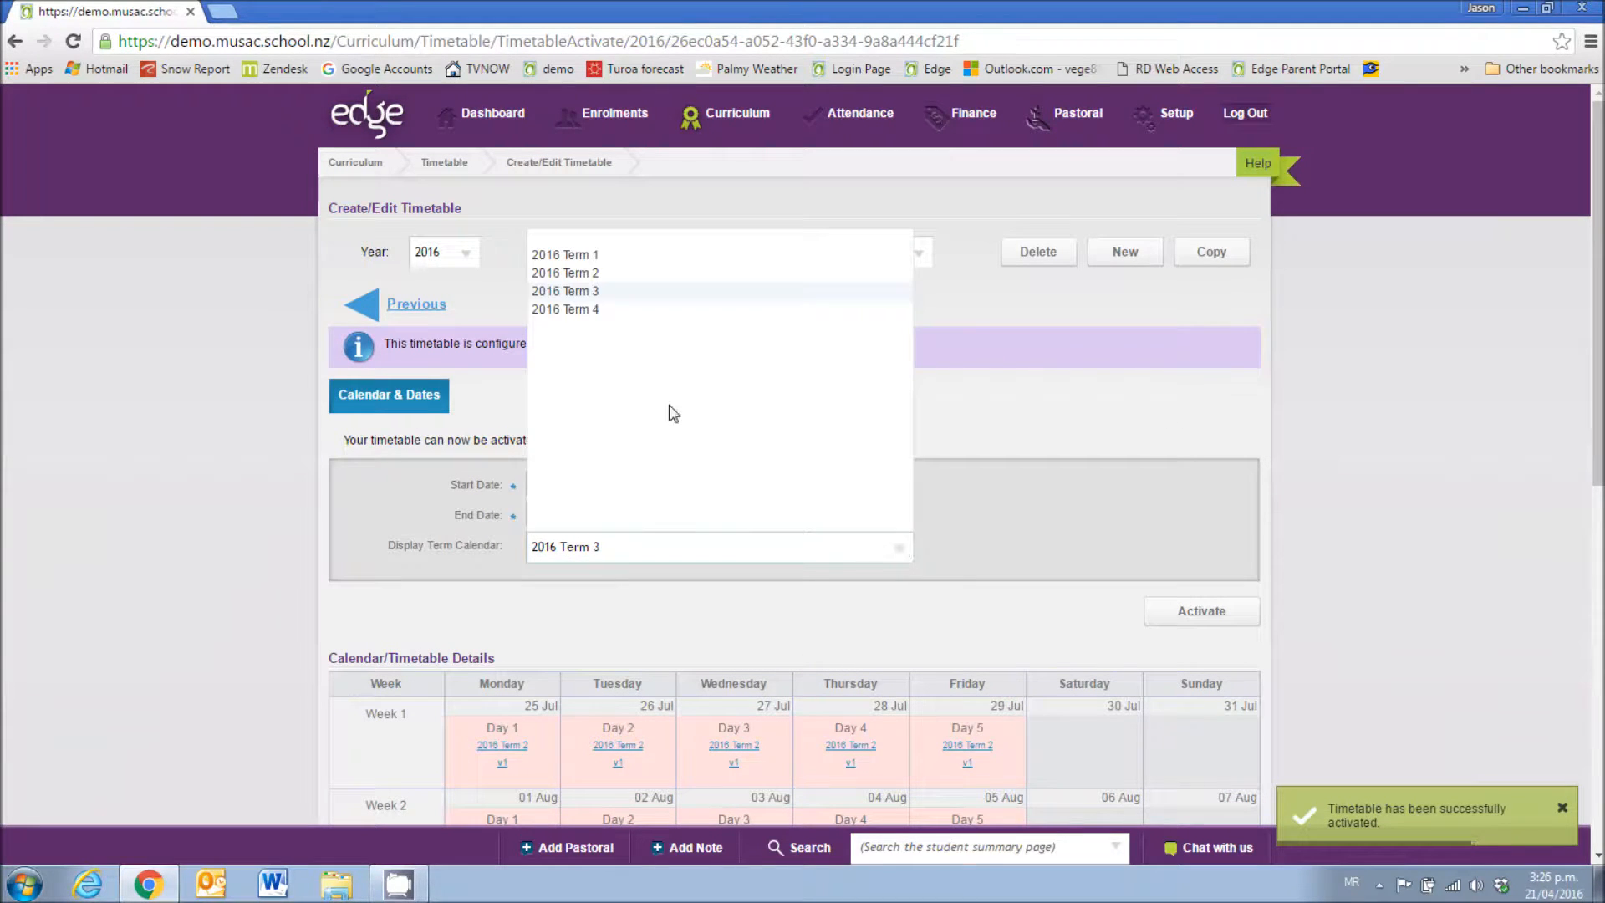
left_click(596, 310)
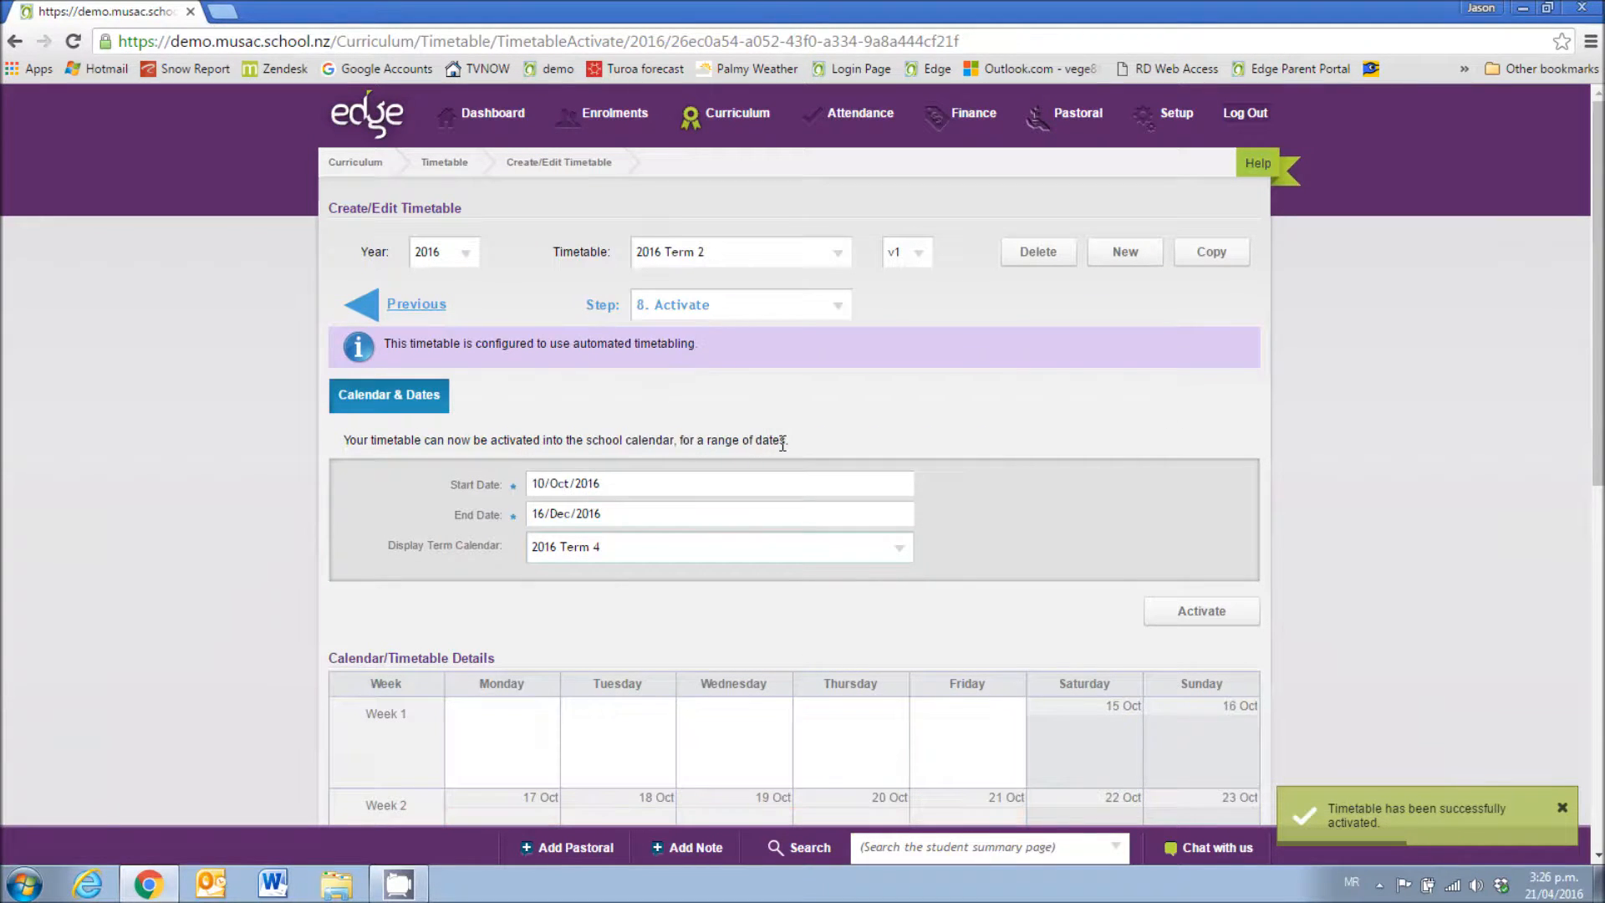
scroll(1018, 570, "down", 3)
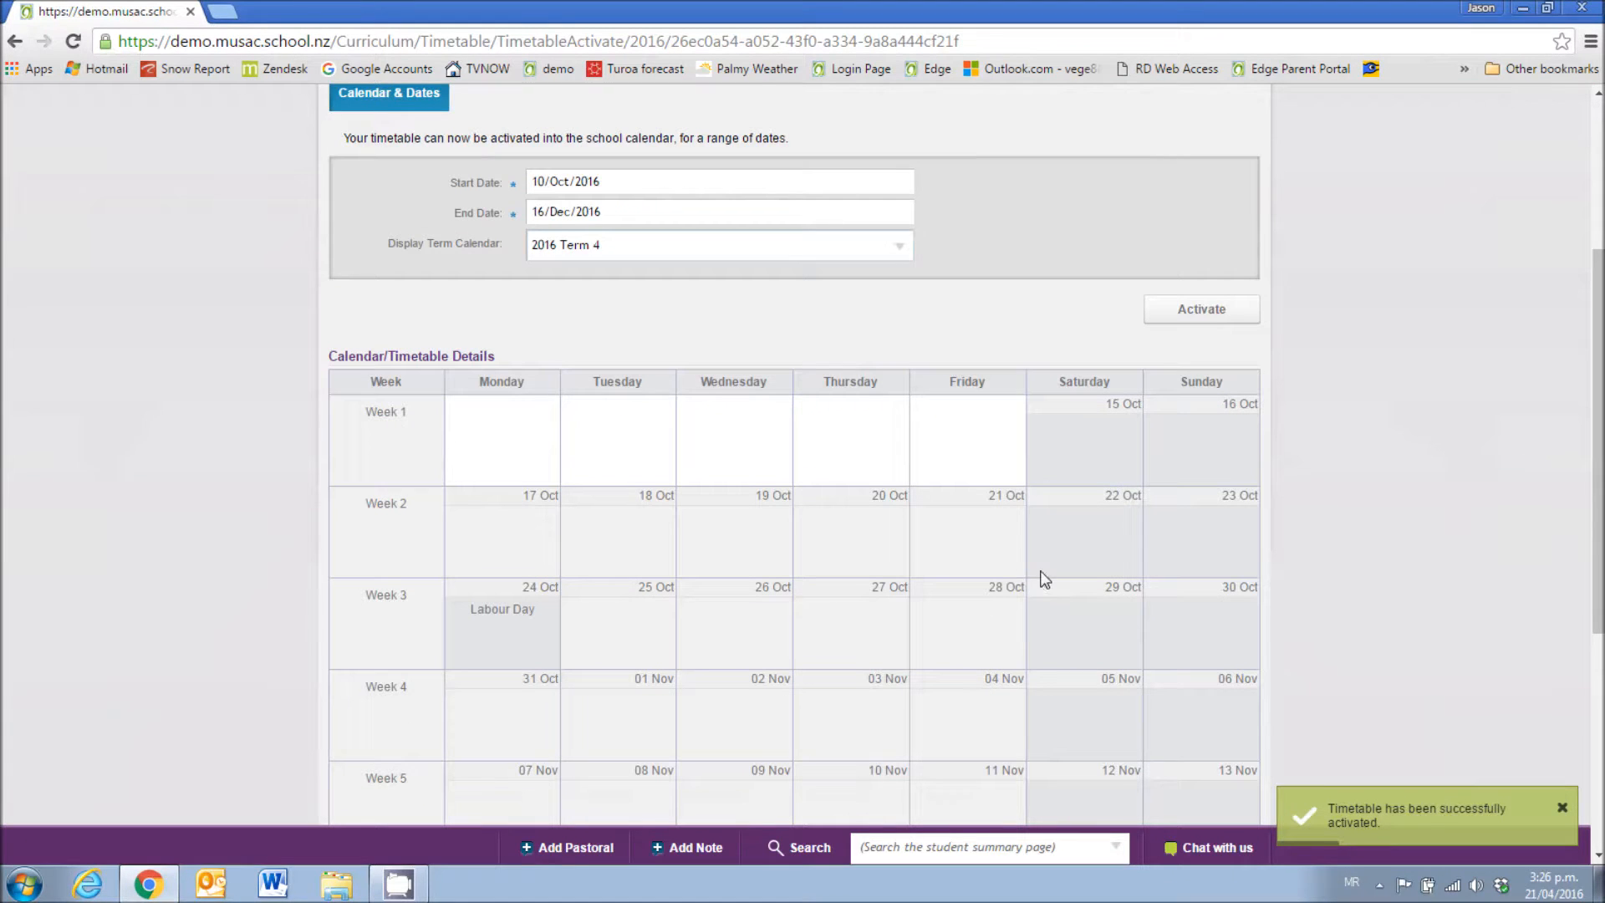
left_click(1196, 307)
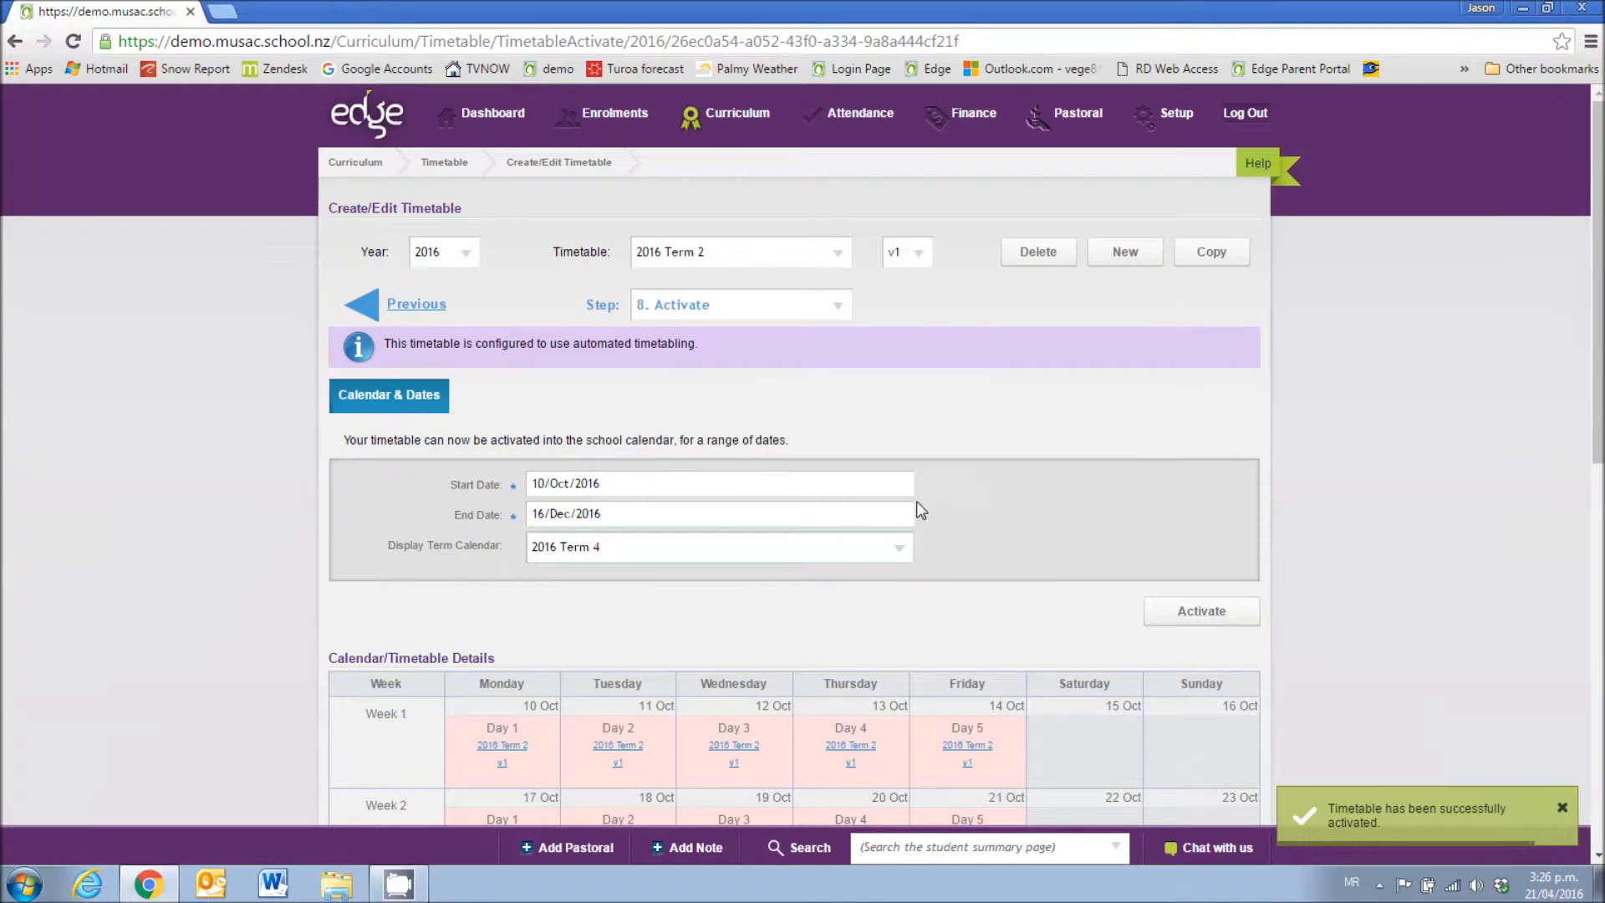
scroll(918, 507, "down", 3)
scroll(919, 510, "down", 3)
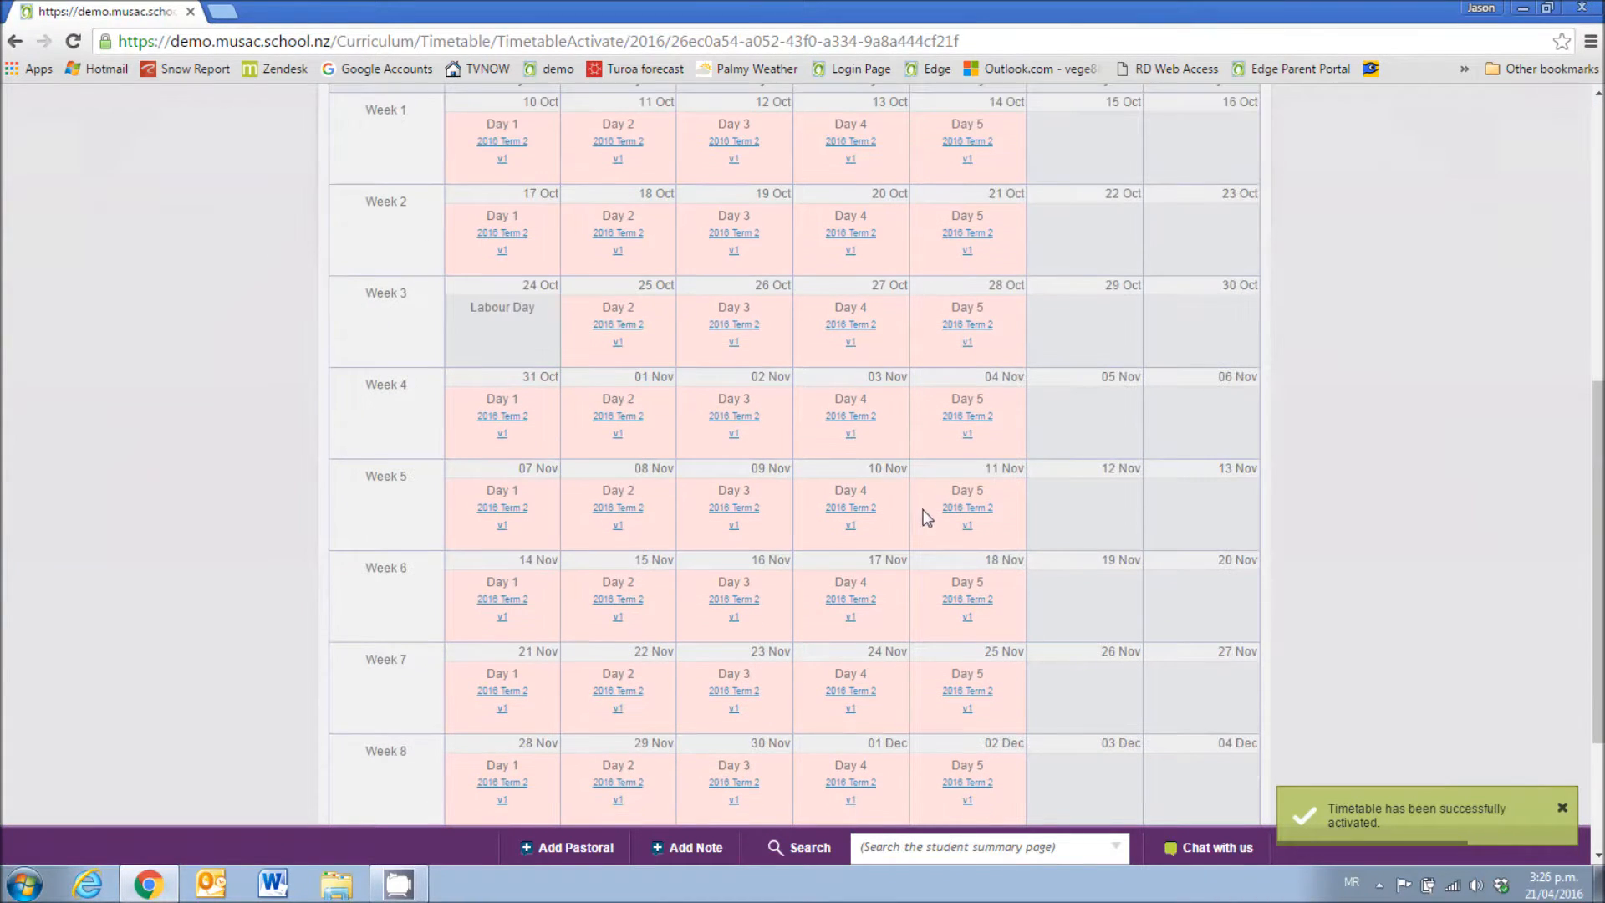
scroll(967, 532, "up", 3)
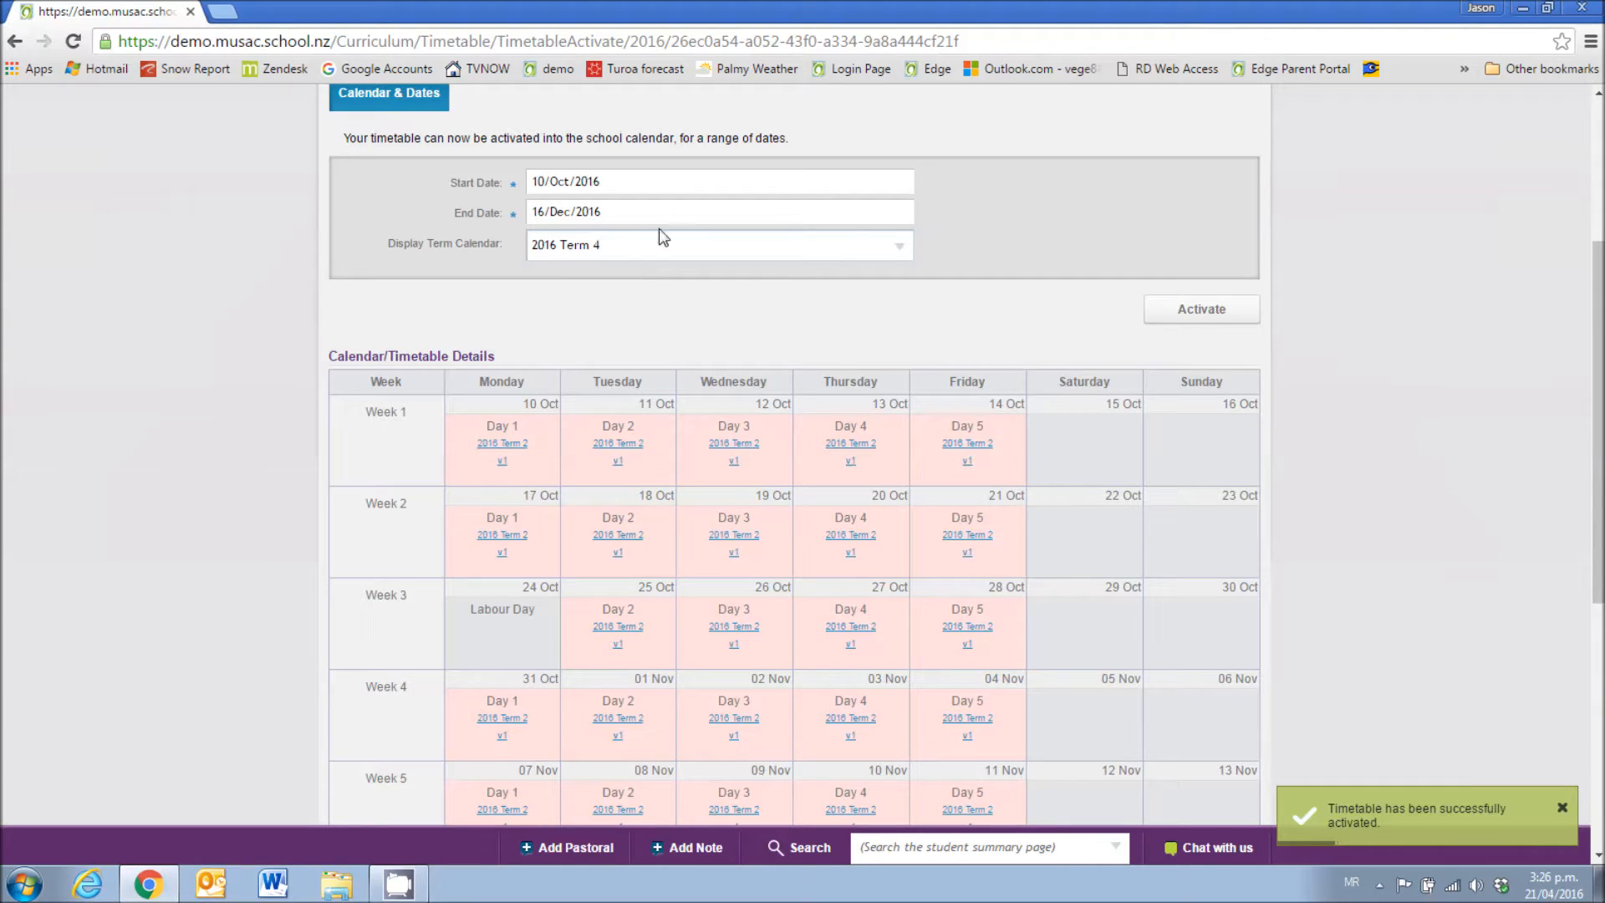
scroll(755, 259, "up", 2)
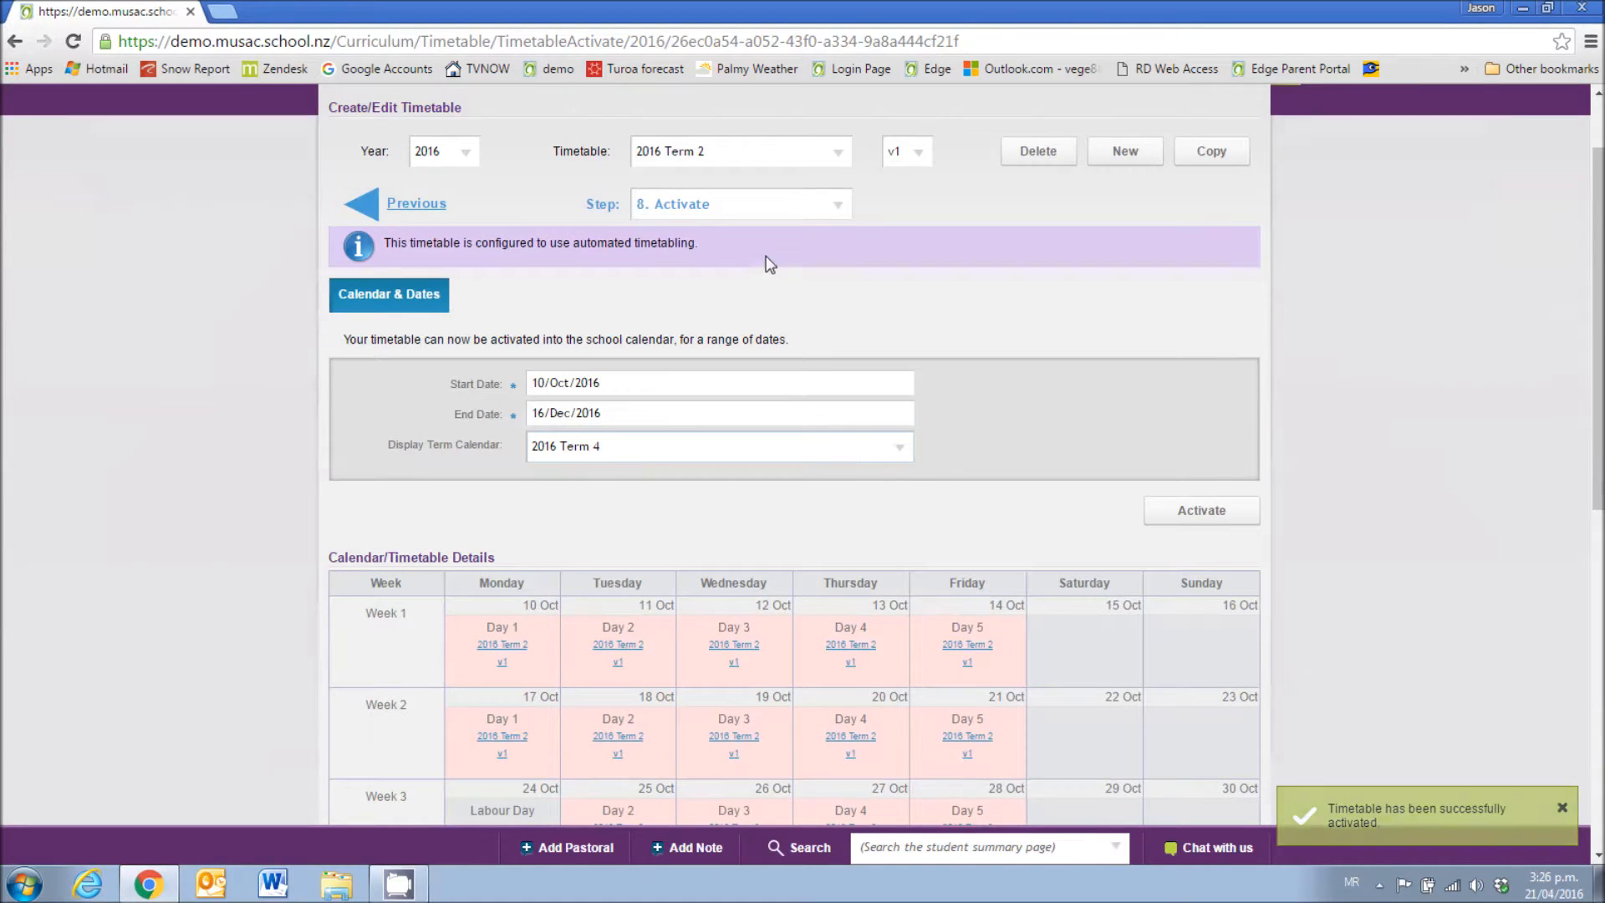